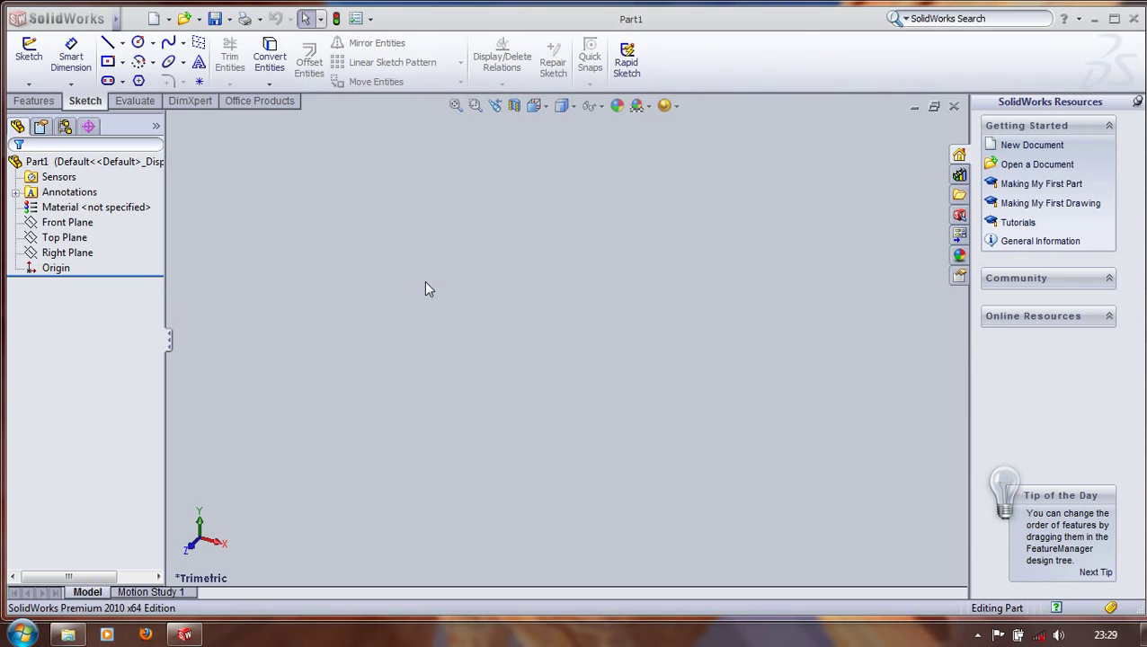
Select the Front Plane and turn the view Normal To it
click(589, 344)
click(79, 224)
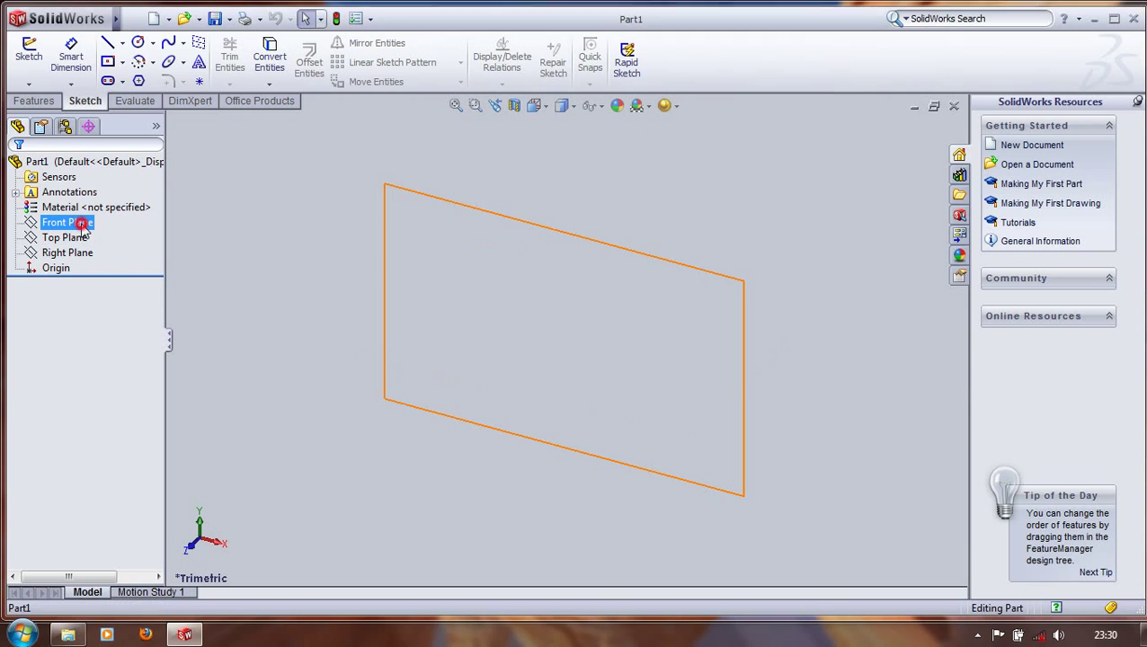
right_click(566, 277)
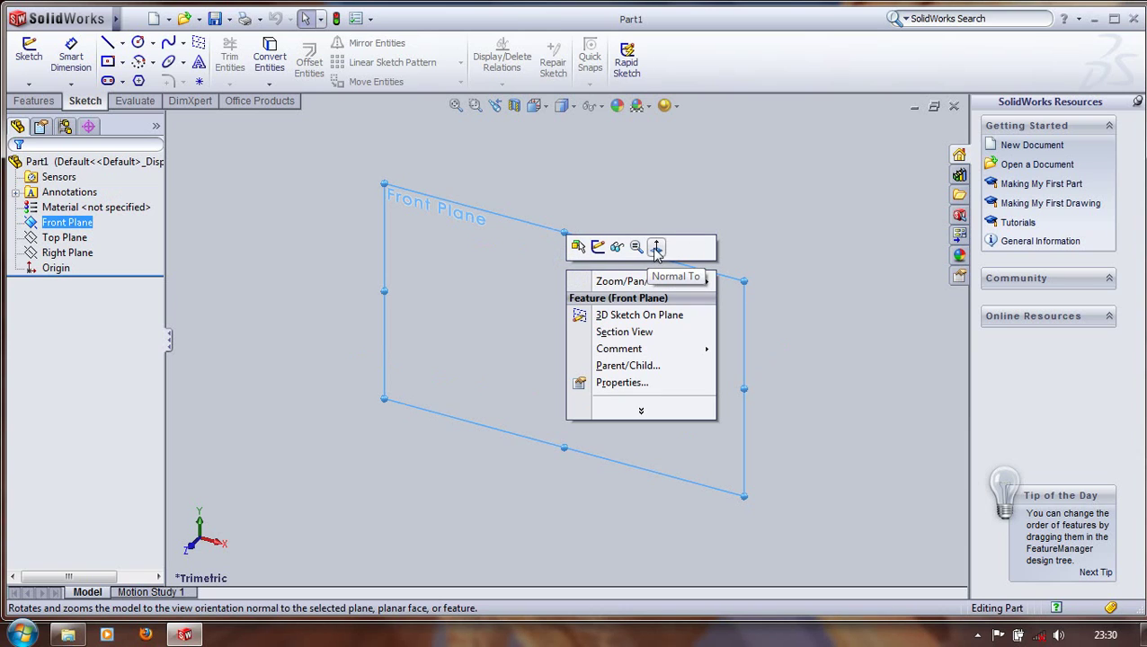
right_click(500, 274)
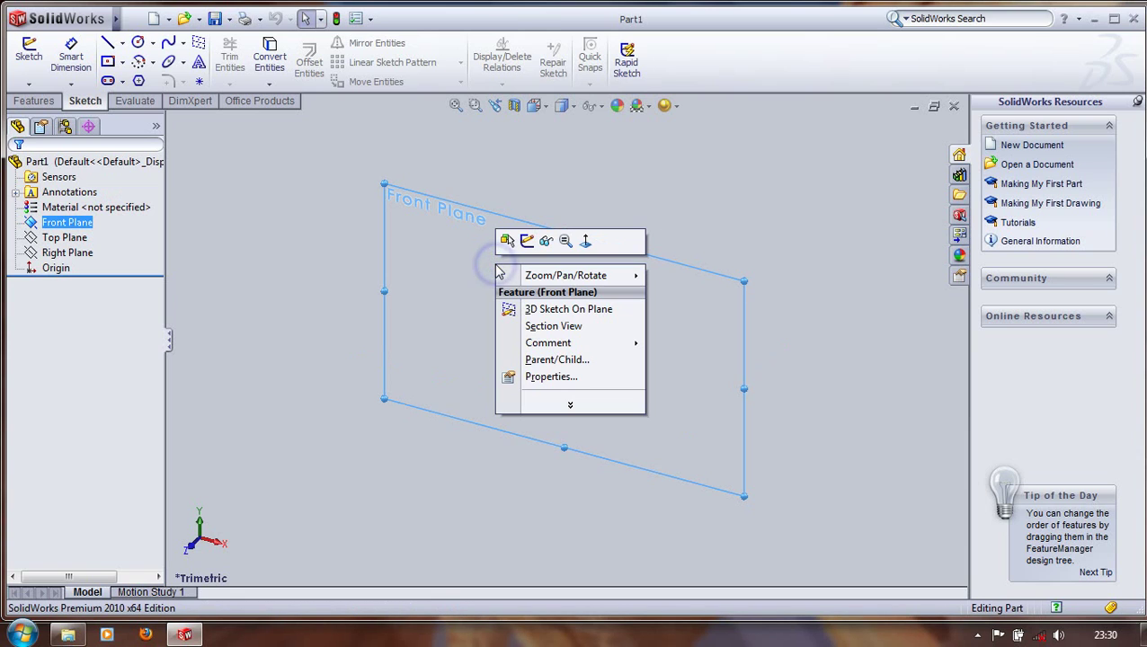
click(585, 241)
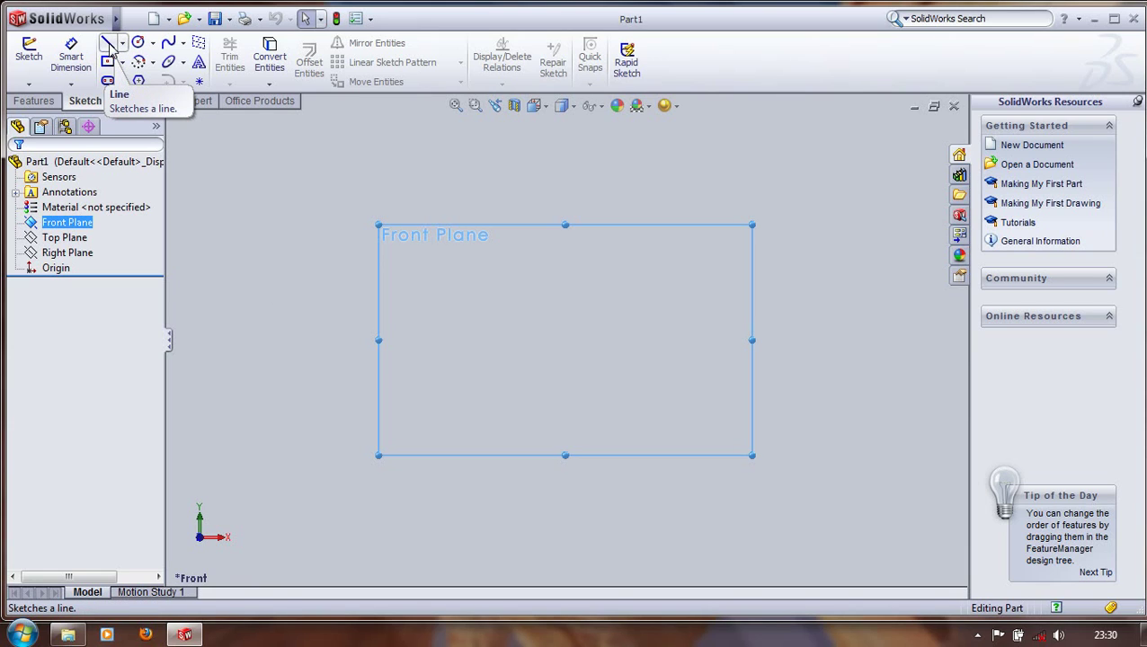
Draw a horizontal line about 80.56 mm long running right from the origin
click(109, 47)
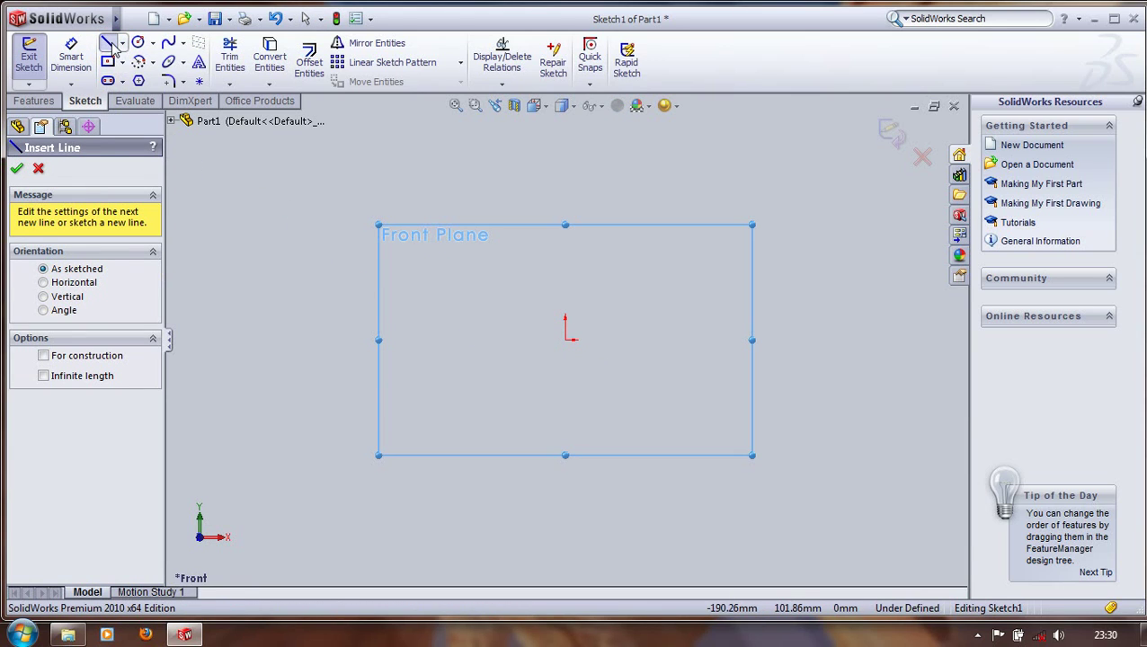
key(Escape)
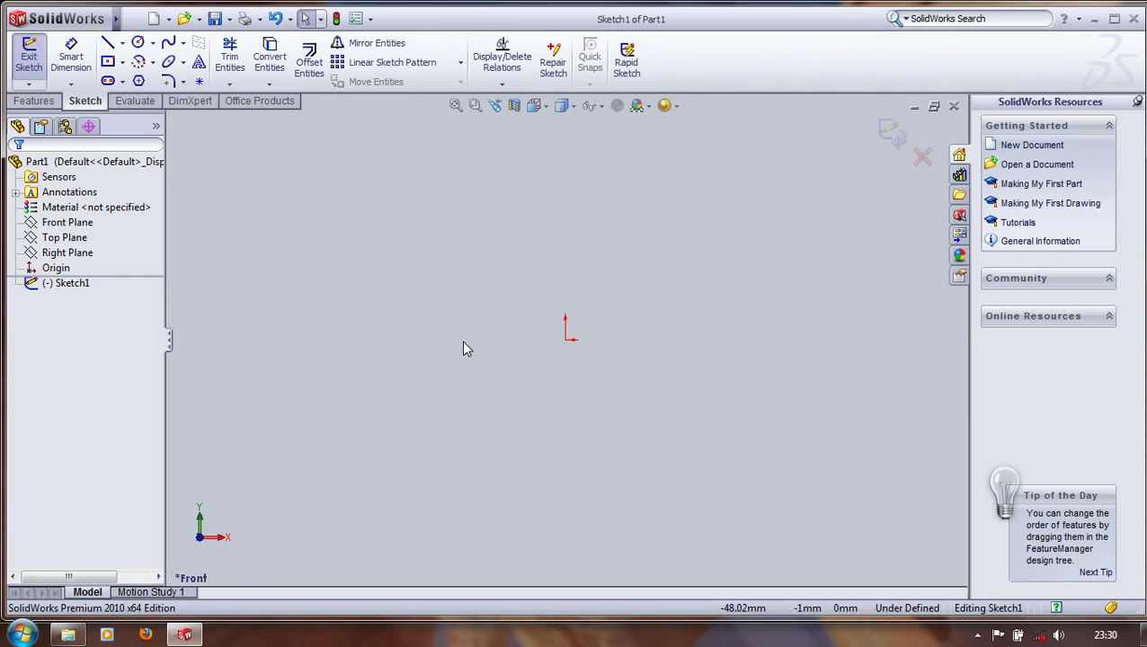
click(107, 43)
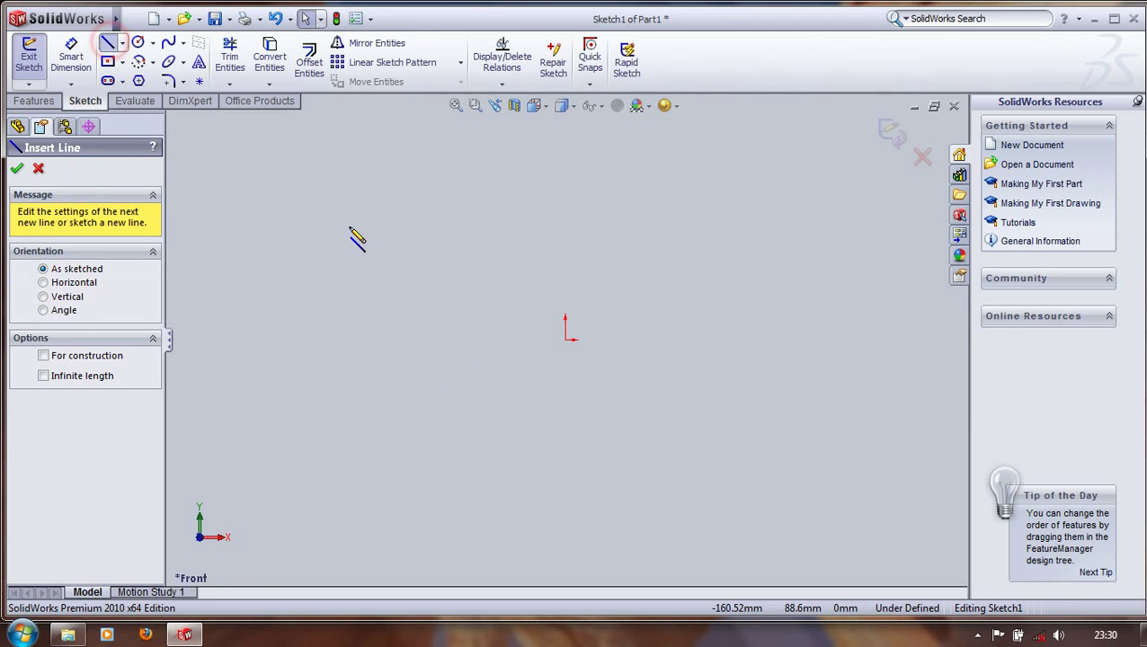
click(565, 340)
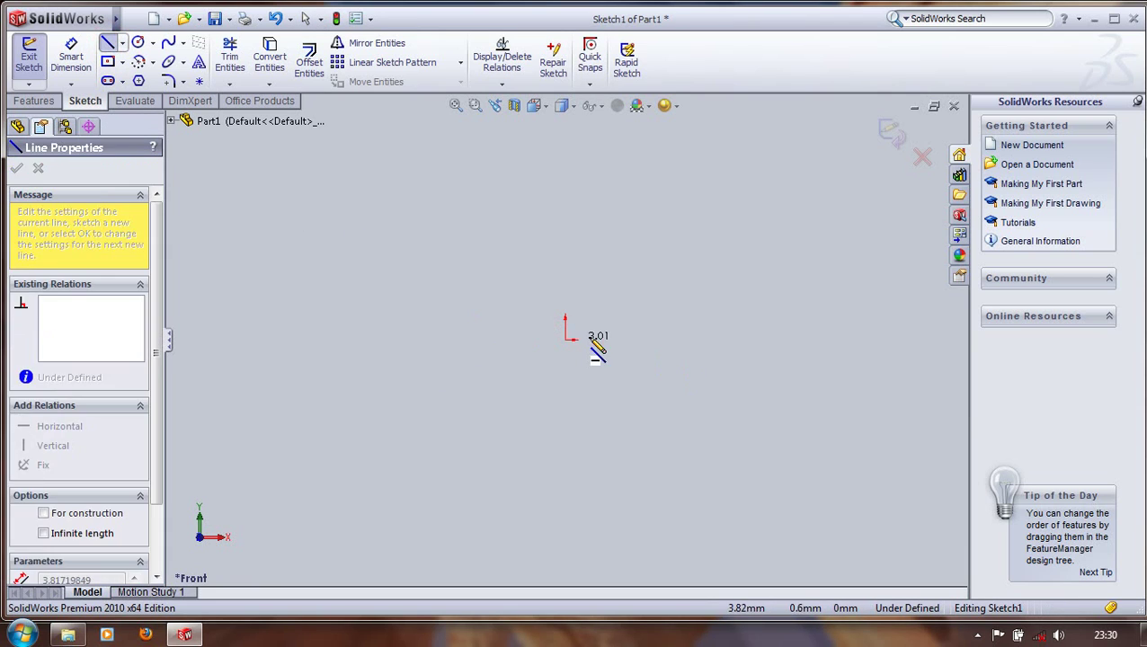
click(735, 339)
key(Escape)
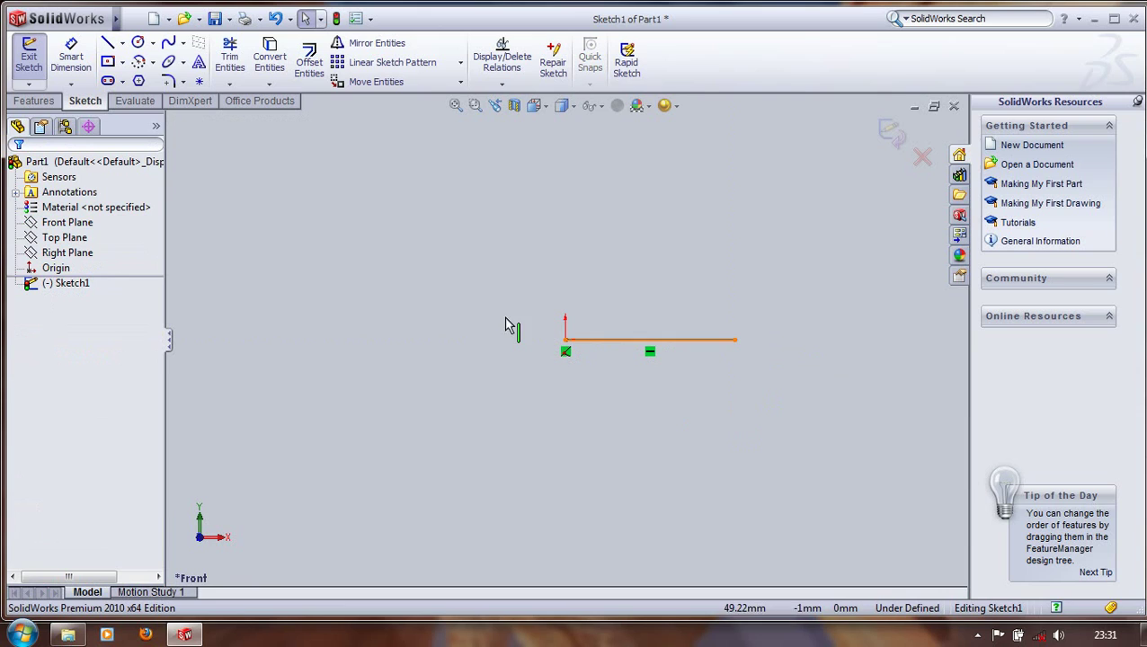
Draw a vertical centerline about 129 mm long crossing the horizontal line
click(123, 43)
click(135, 79)
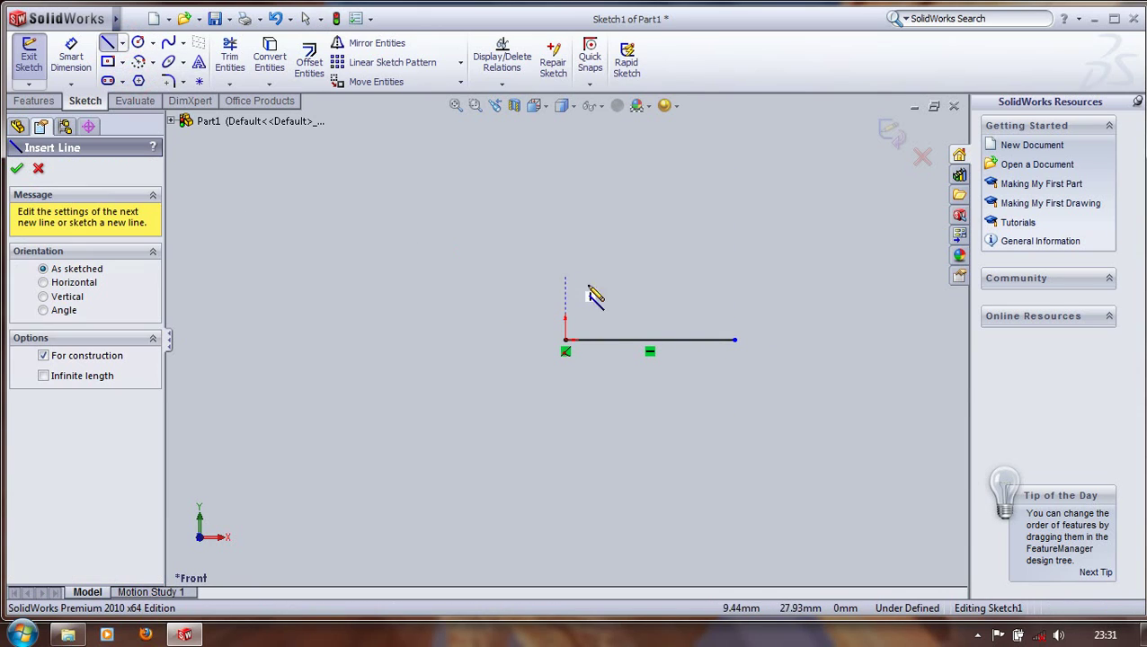
click(123, 45)
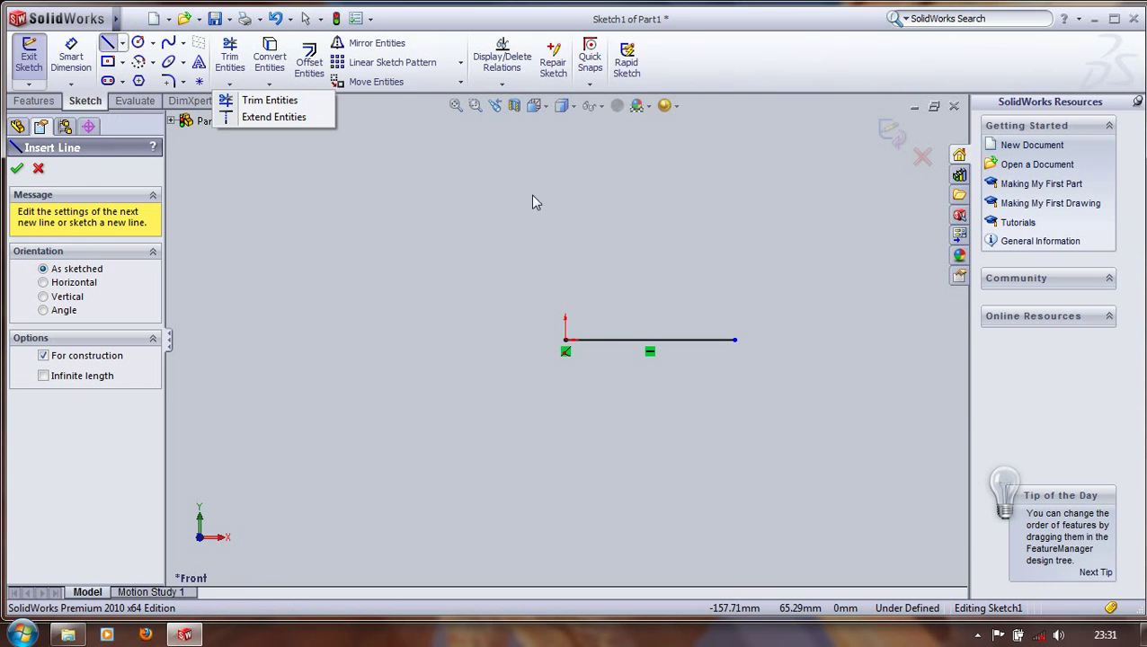
click(637, 239)
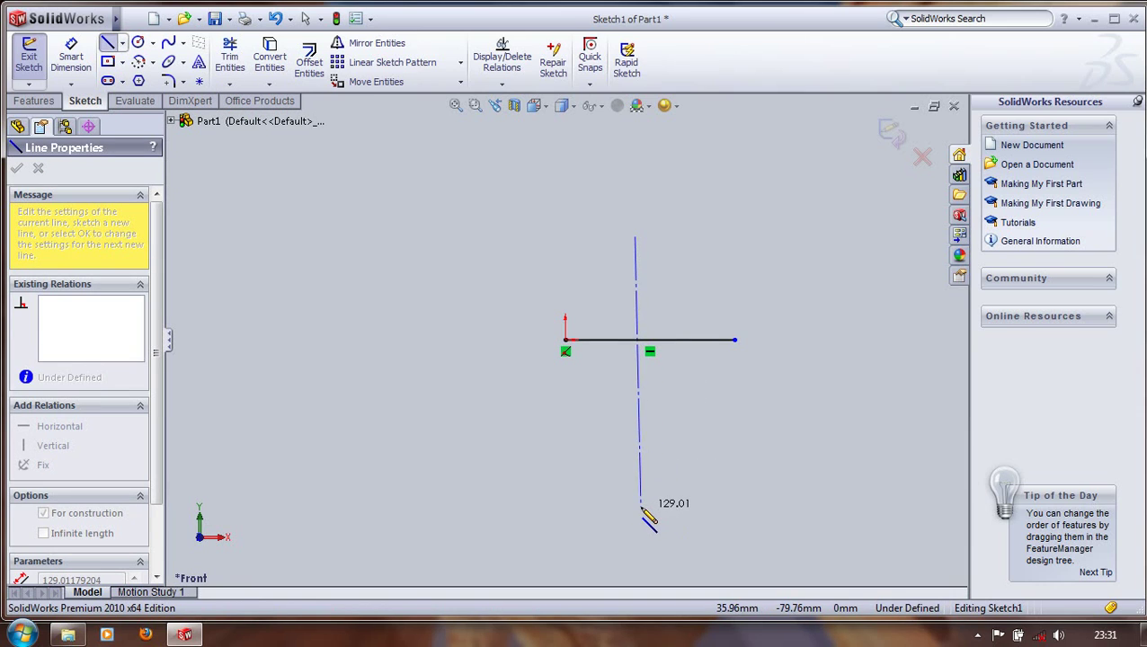
click(641, 506)
Place a 20 mm Smart Dimension above the horizontal line, shortening it to 20 mm
key(Escape)
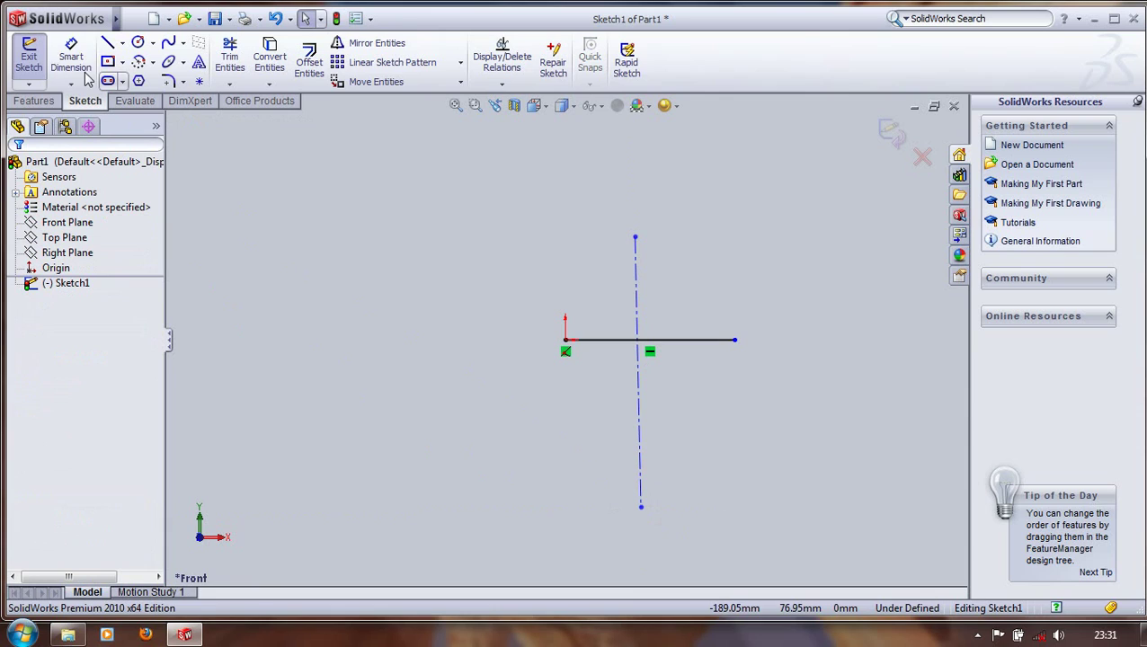
click(70, 57)
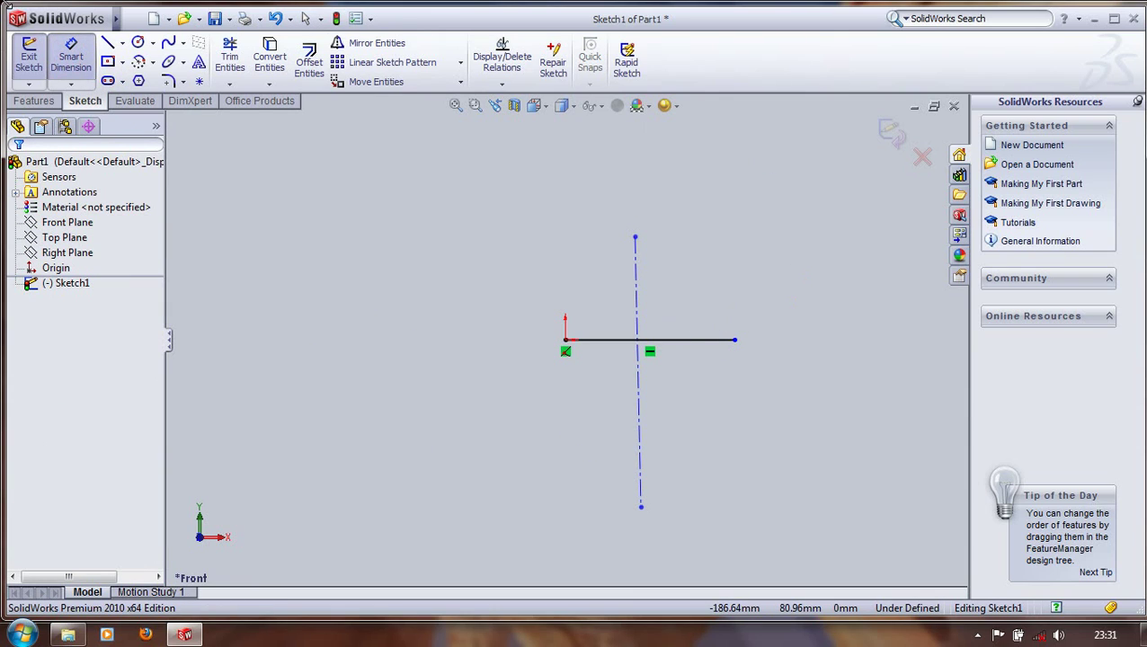
click(67, 85)
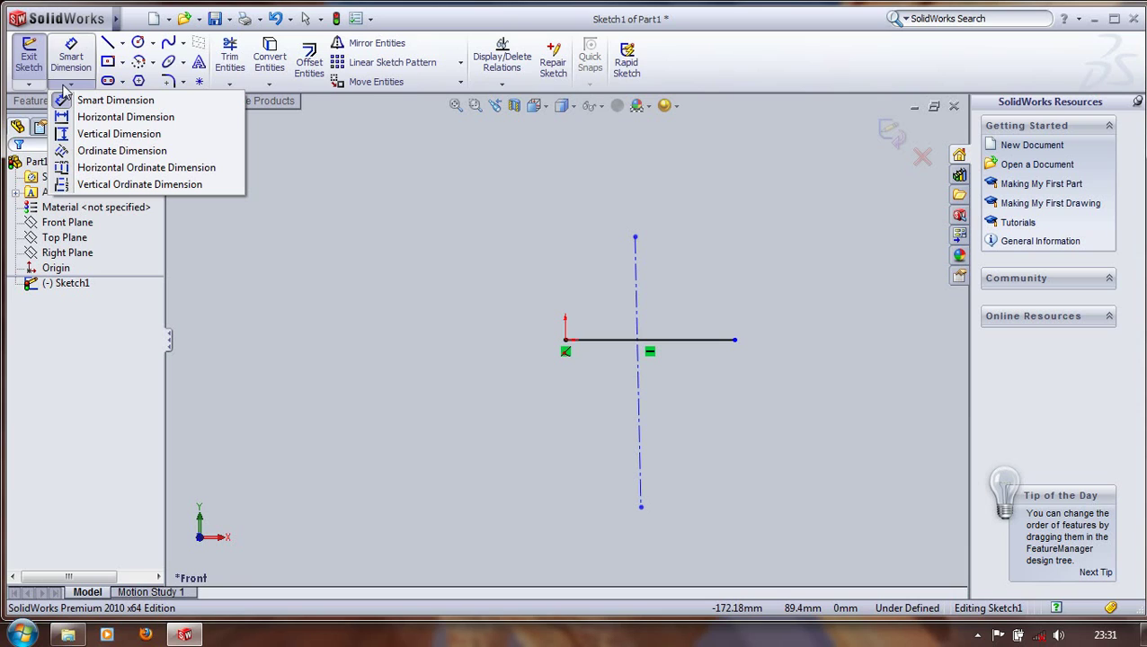
click(332, 179)
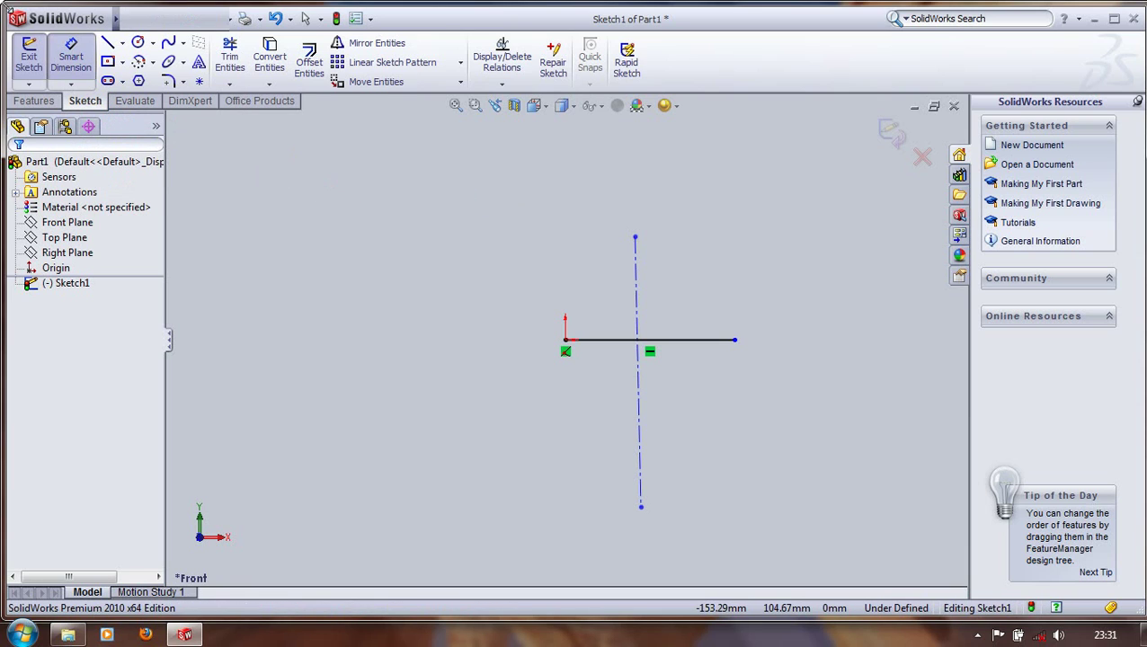
click(90, 59)
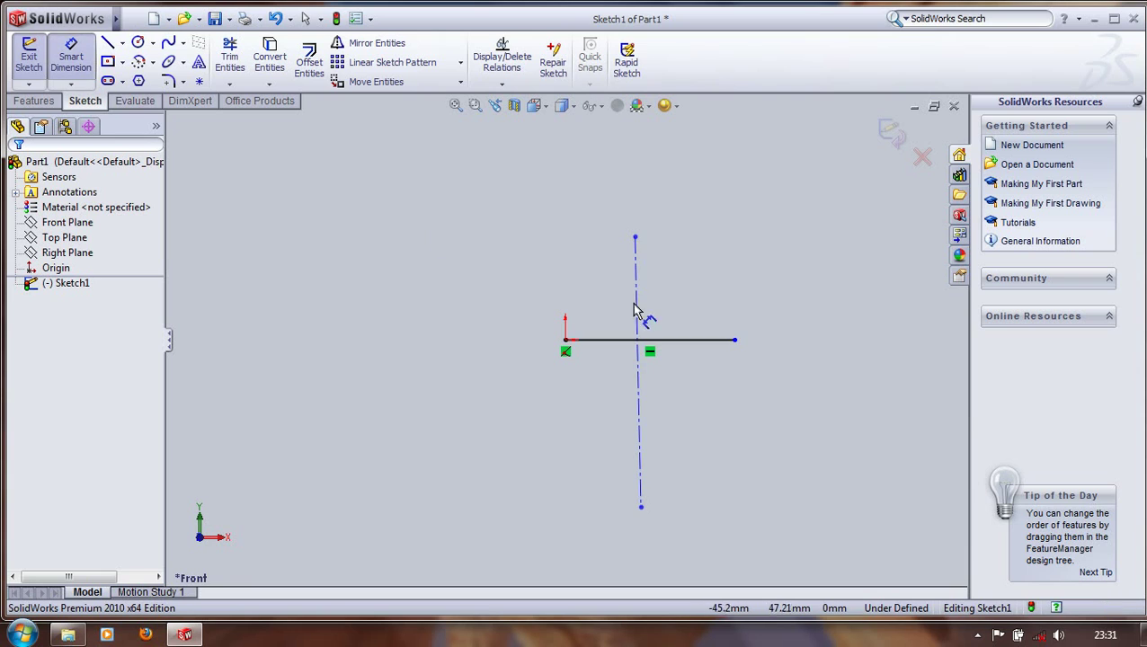
click(607, 346)
click(606, 221)
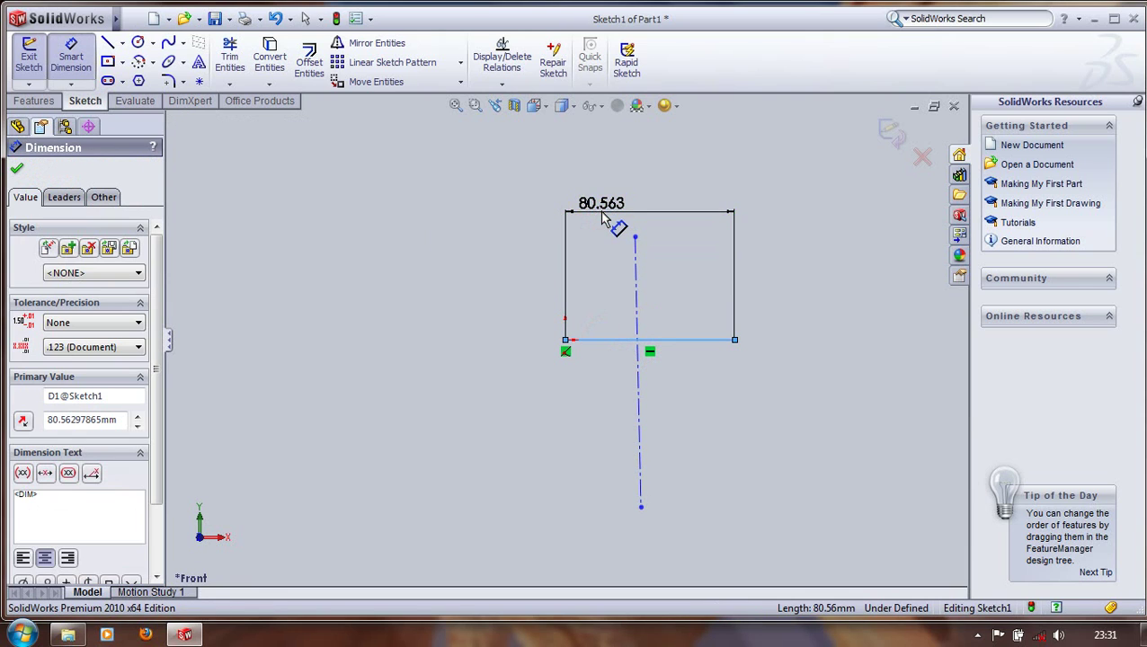
text(20)
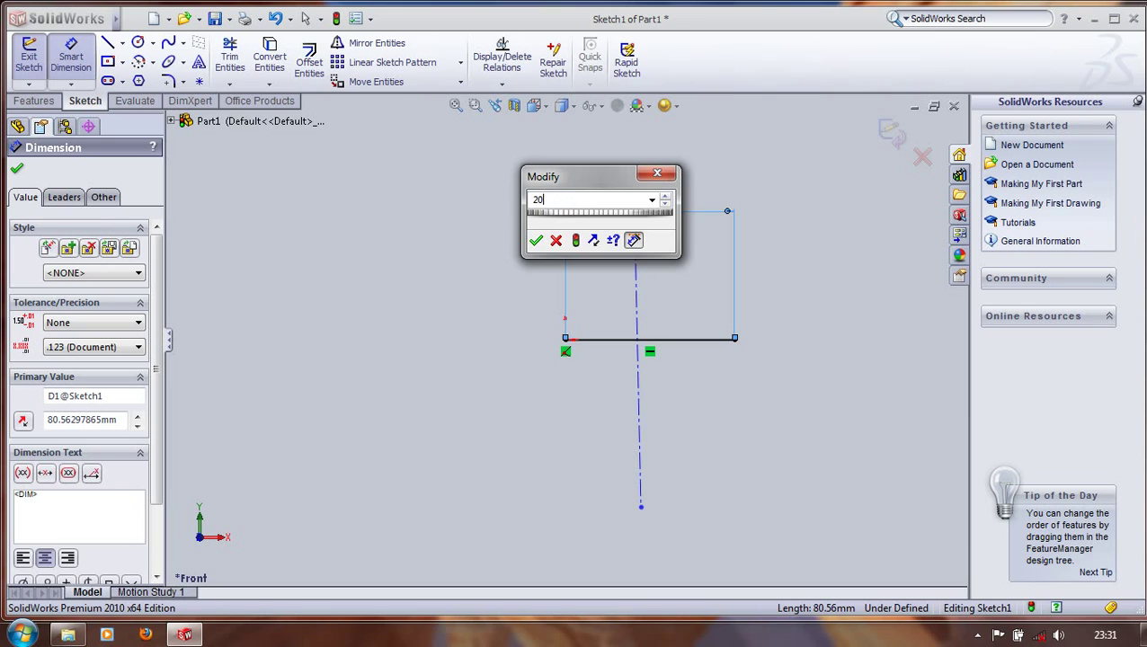
text(mm)
key(Return)
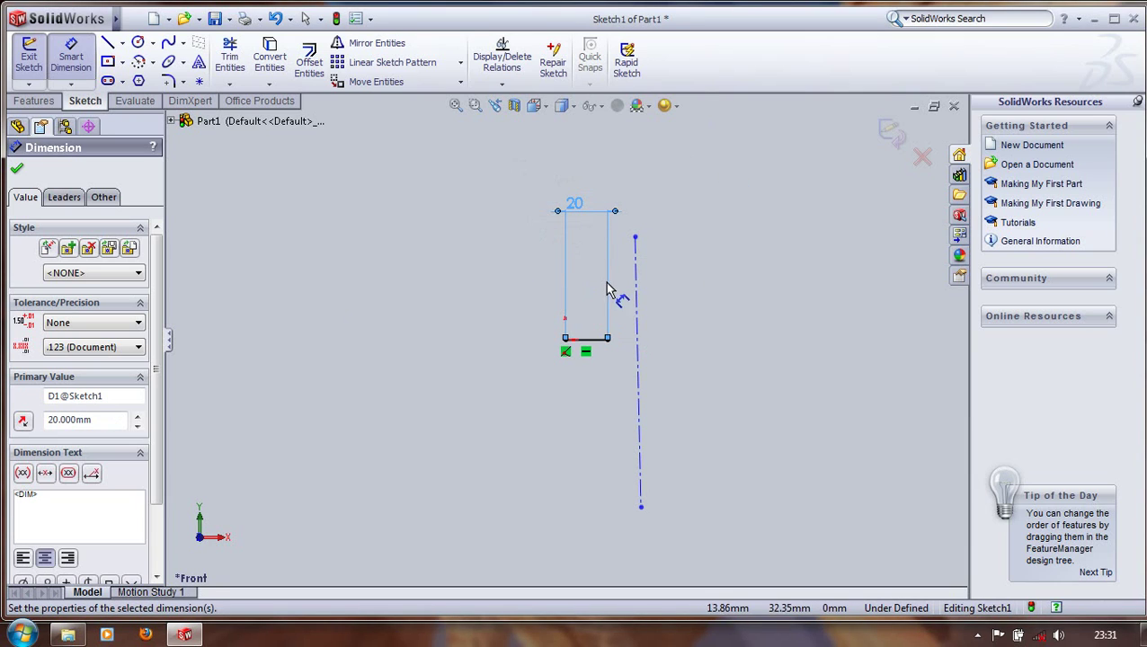
click(76, 47)
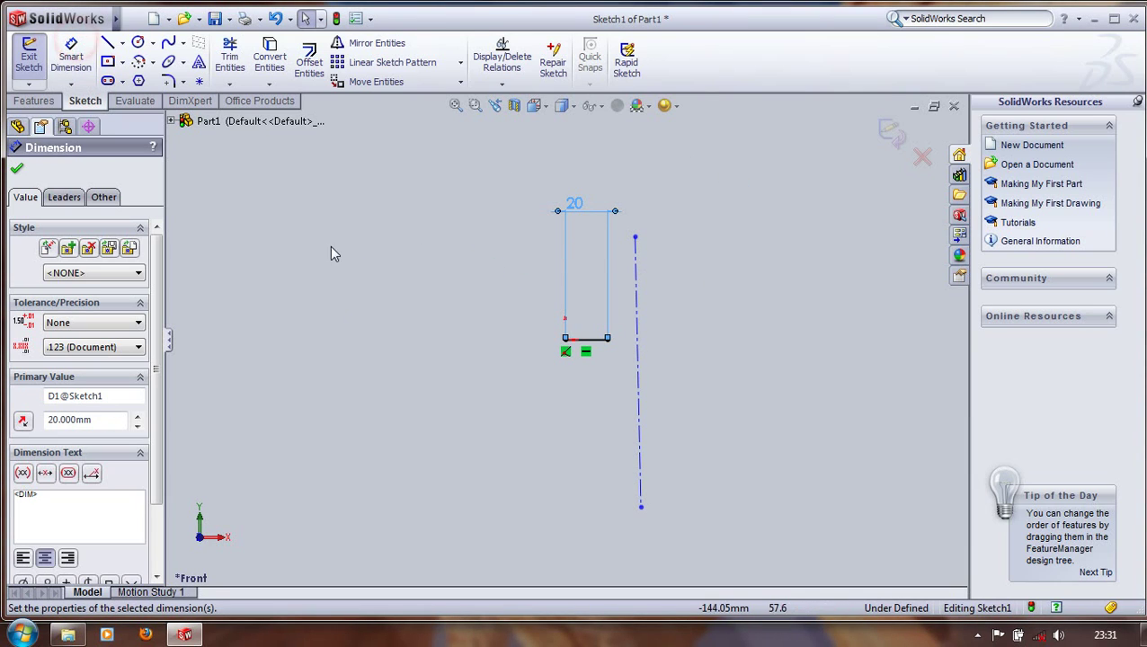
Draw a circle left of the line and set its radius to 50
click(139, 43)
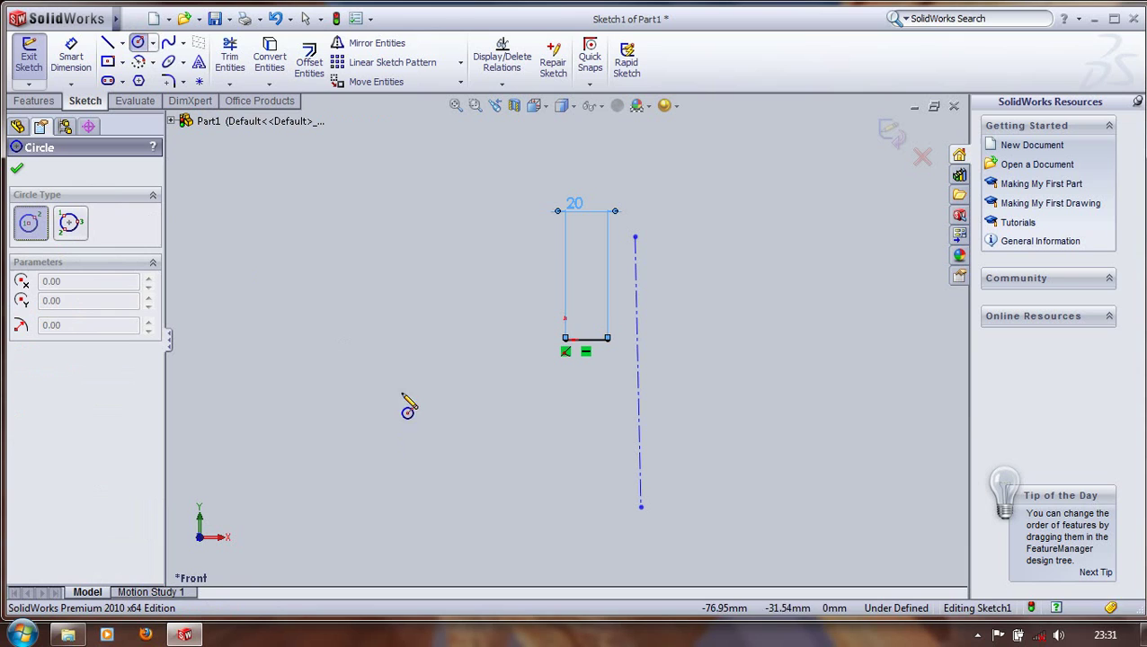
click(376, 327)
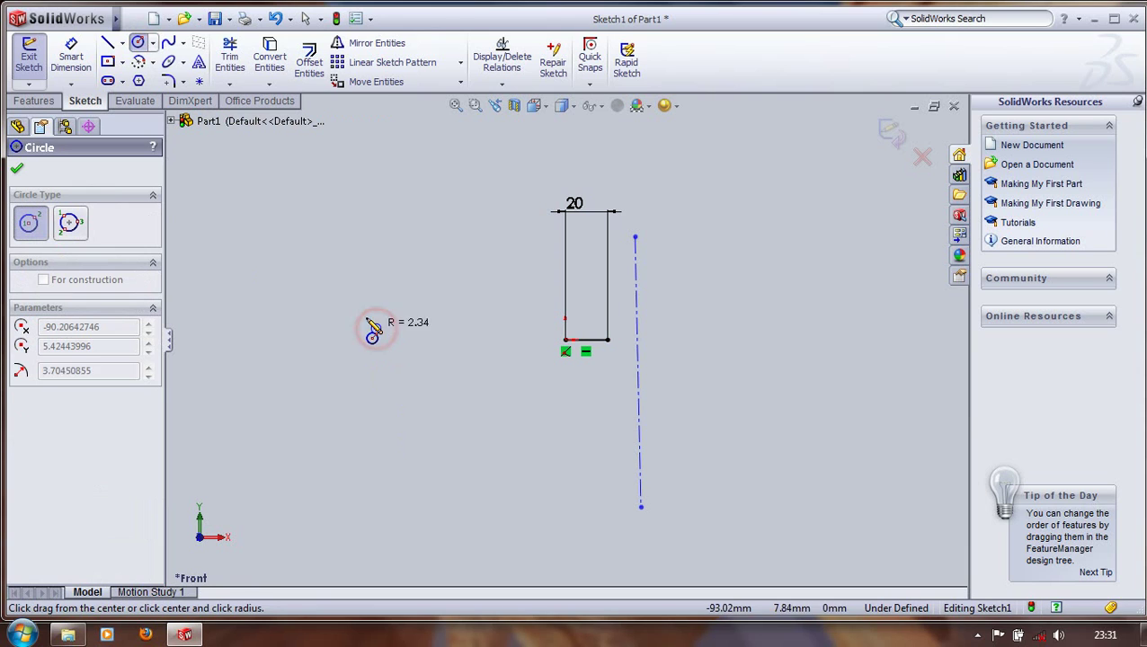
click(338, 252)
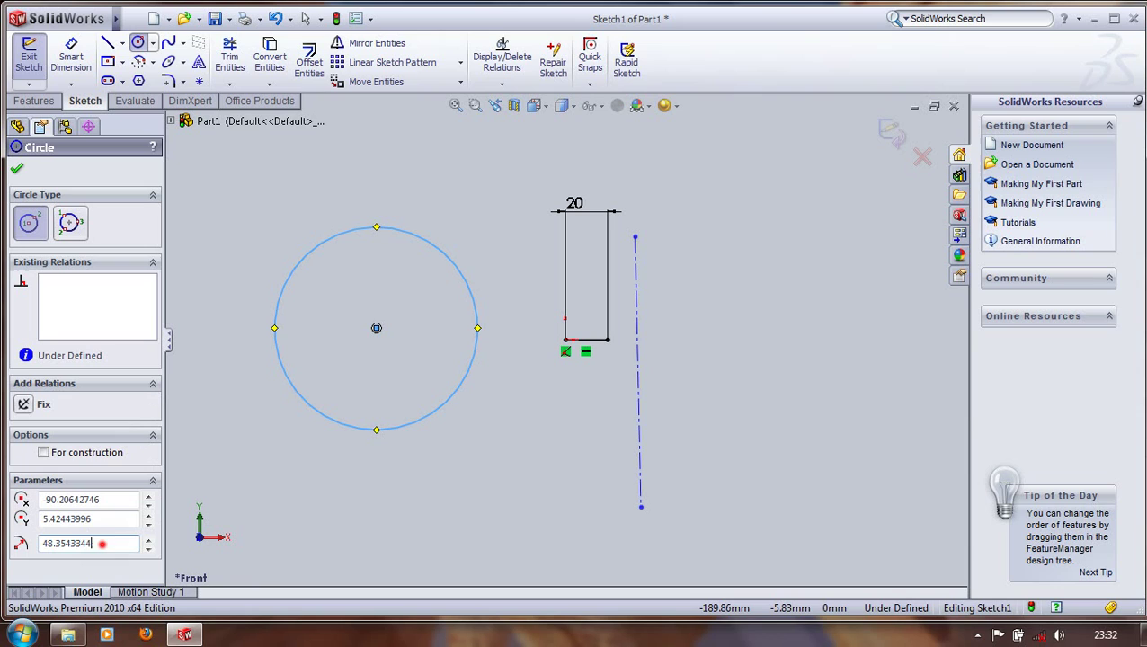
text(5)
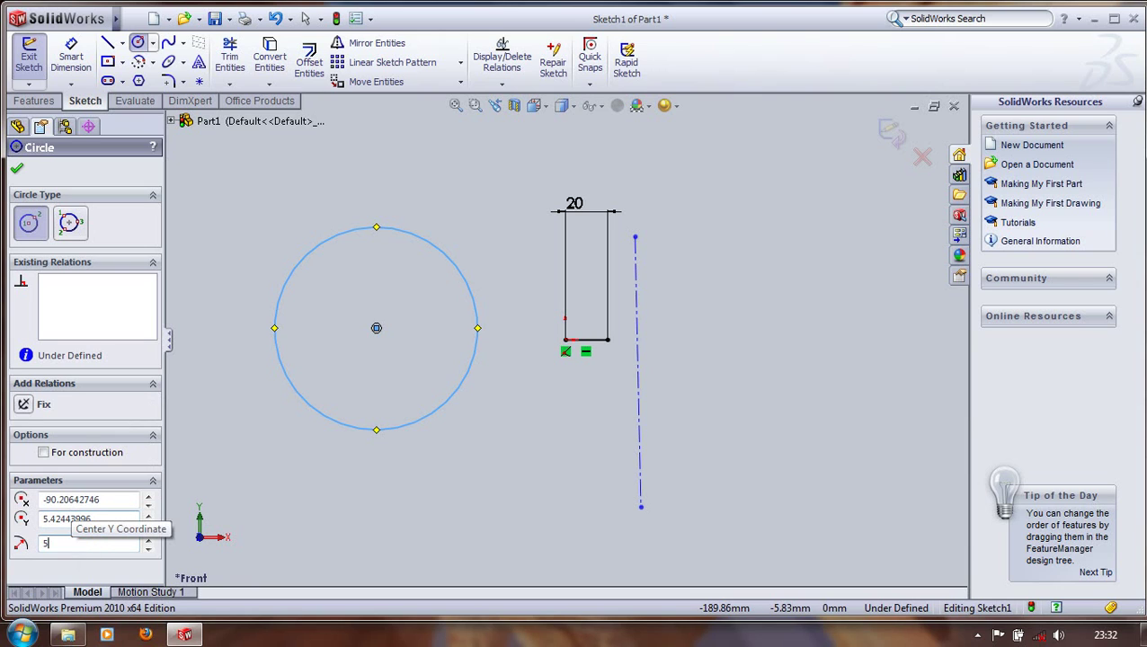
text(0)
click(290, 469)
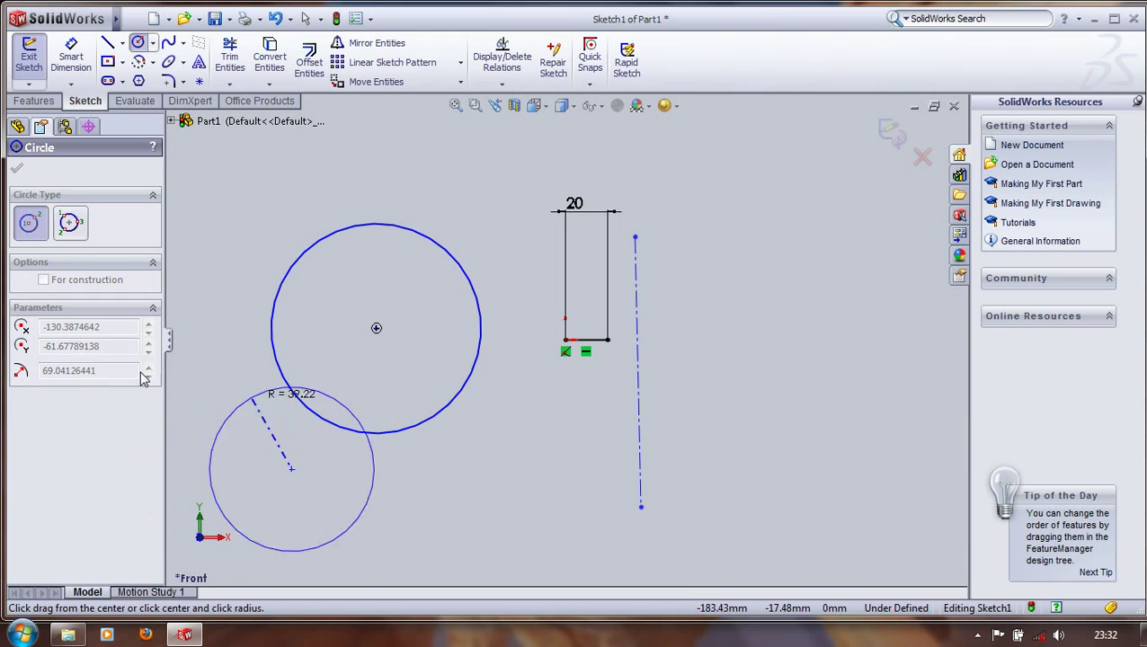
key(Escape)
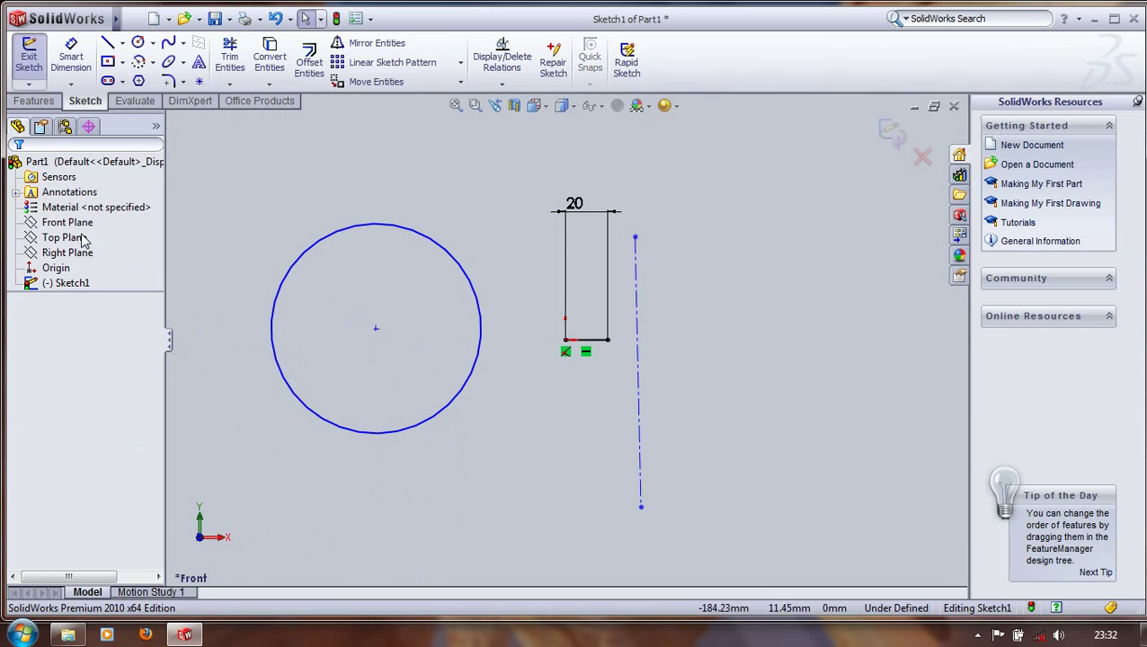
Draw a three-point perimeter circle right of the centerline with radius 50
click(153, 43)
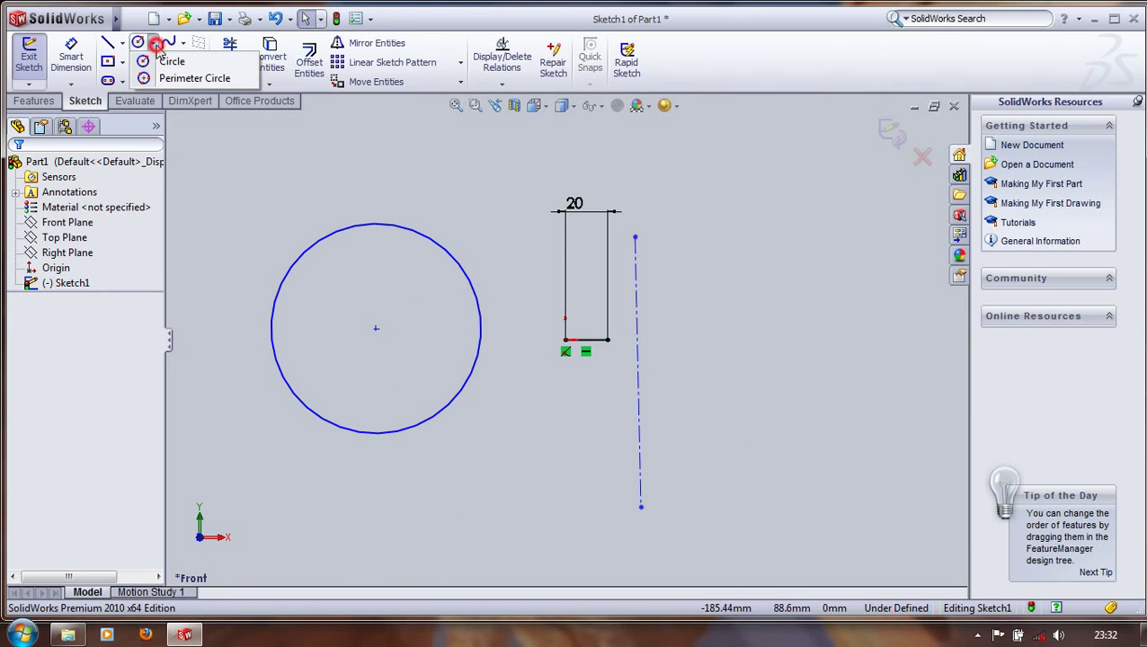
click(188, 78)
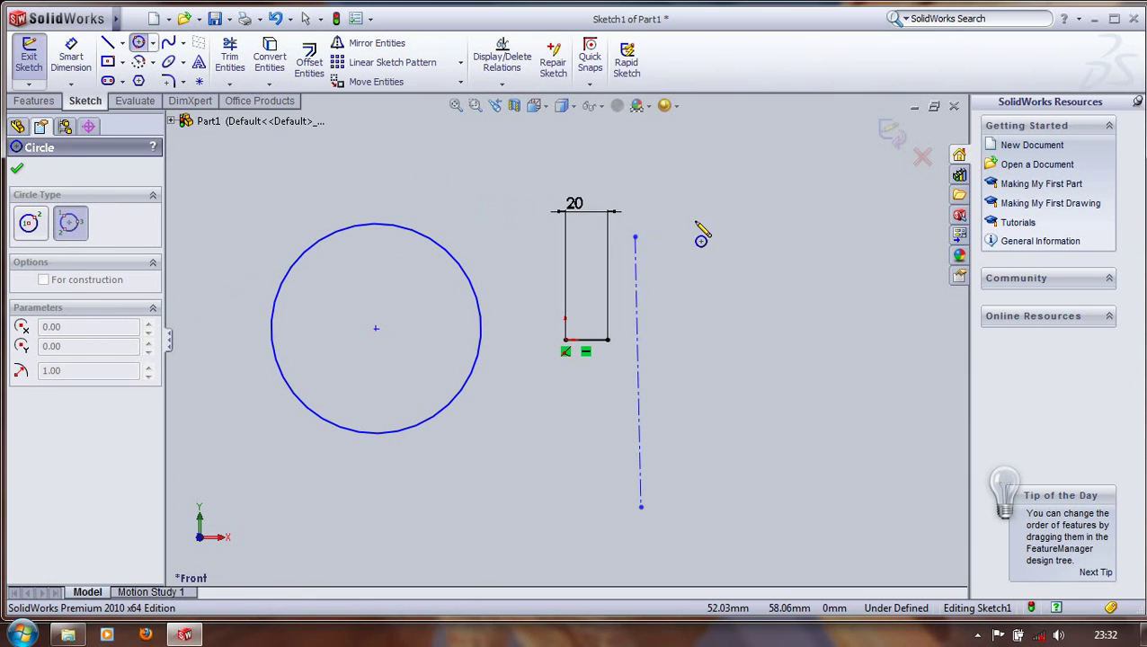
click(766, 302)
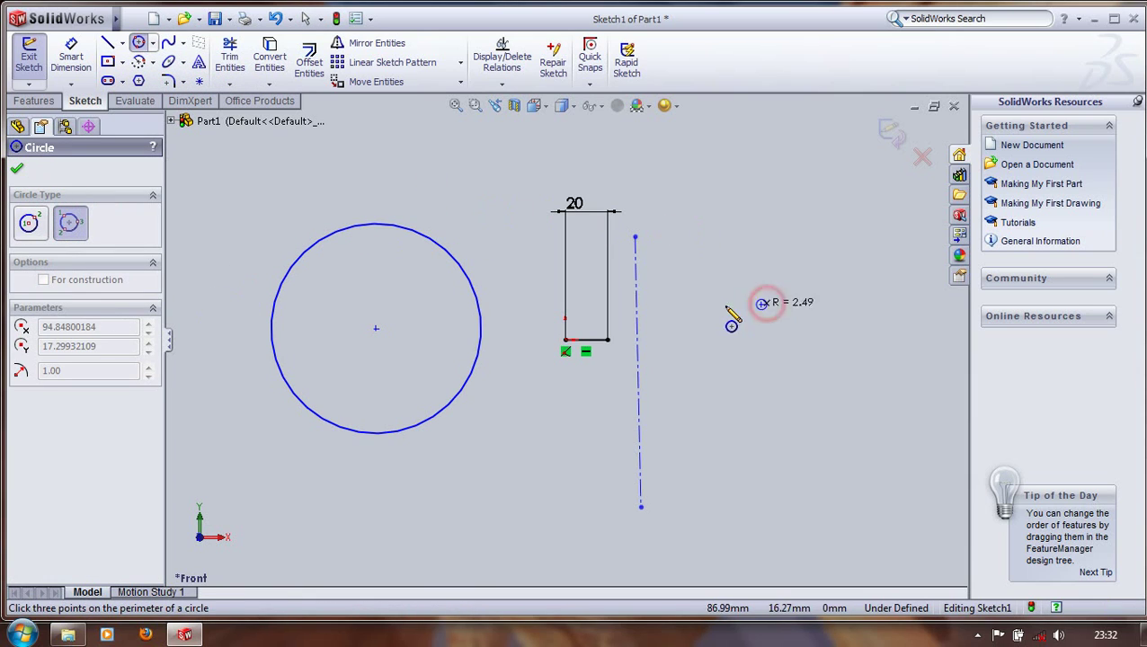
click(704, 195)
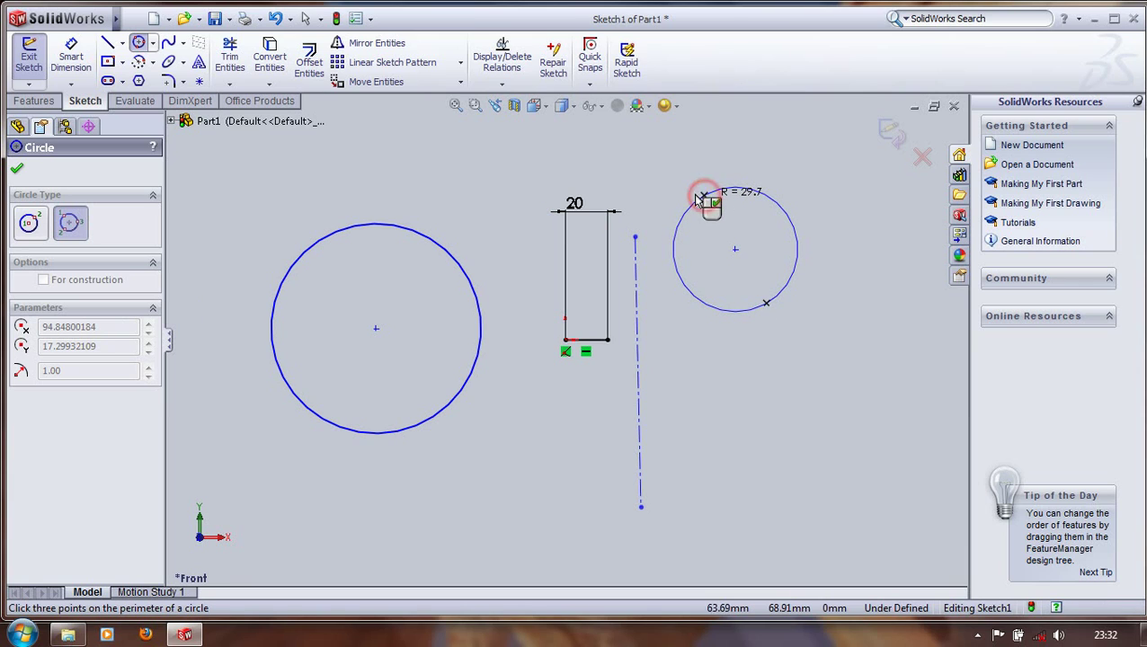
click(694, 303)
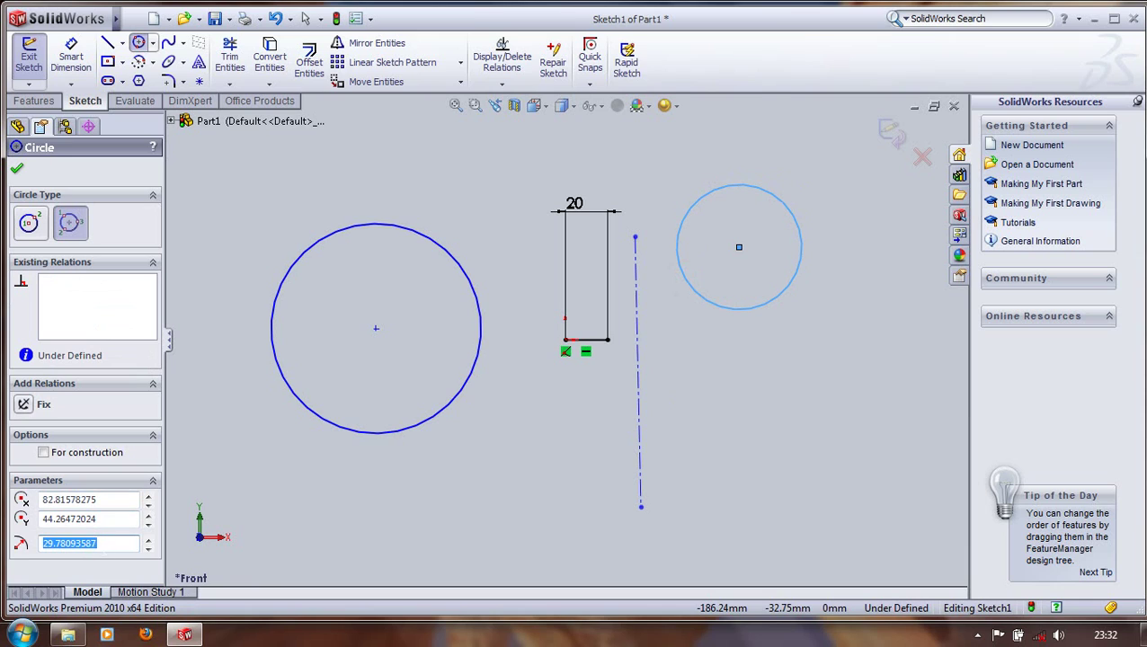
click(105, 542)
double_click(106, 543)
text(50)
key(Return)
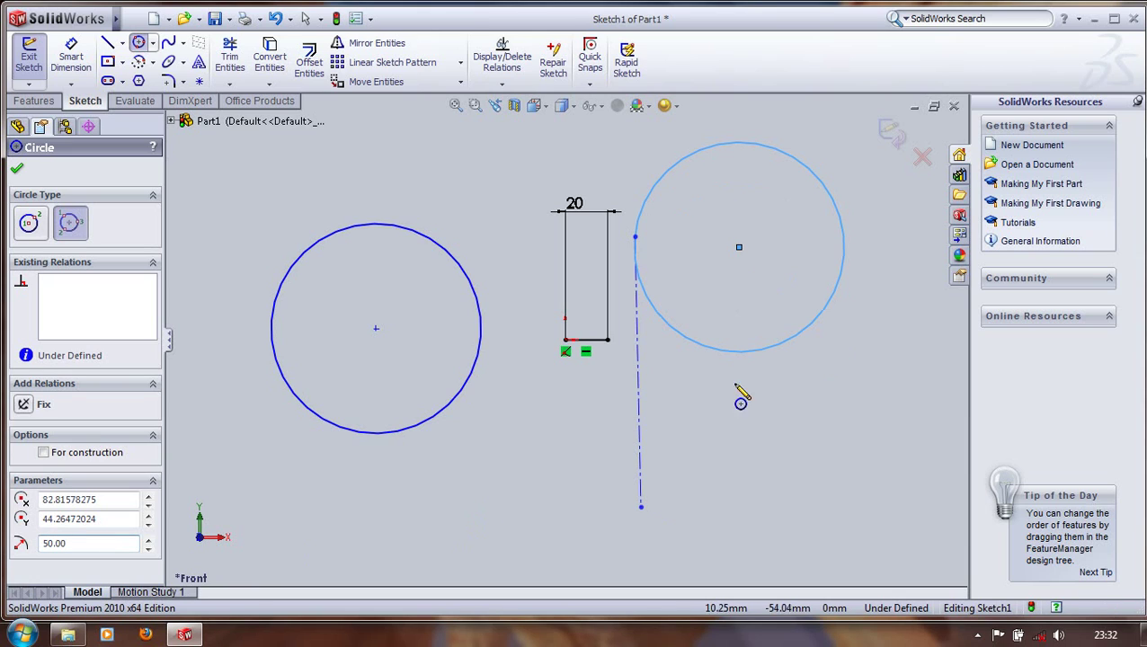
click(16, 168)
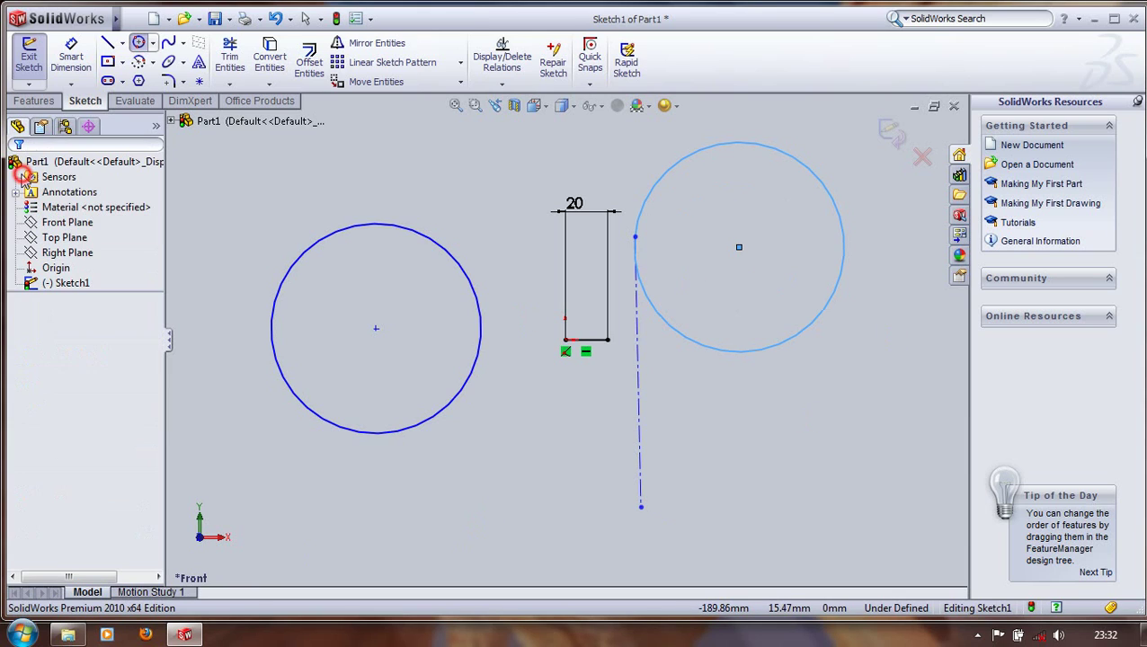
Draw a center rectangle below the 20 mm line, between the left circle and centerline
click(107, 65)
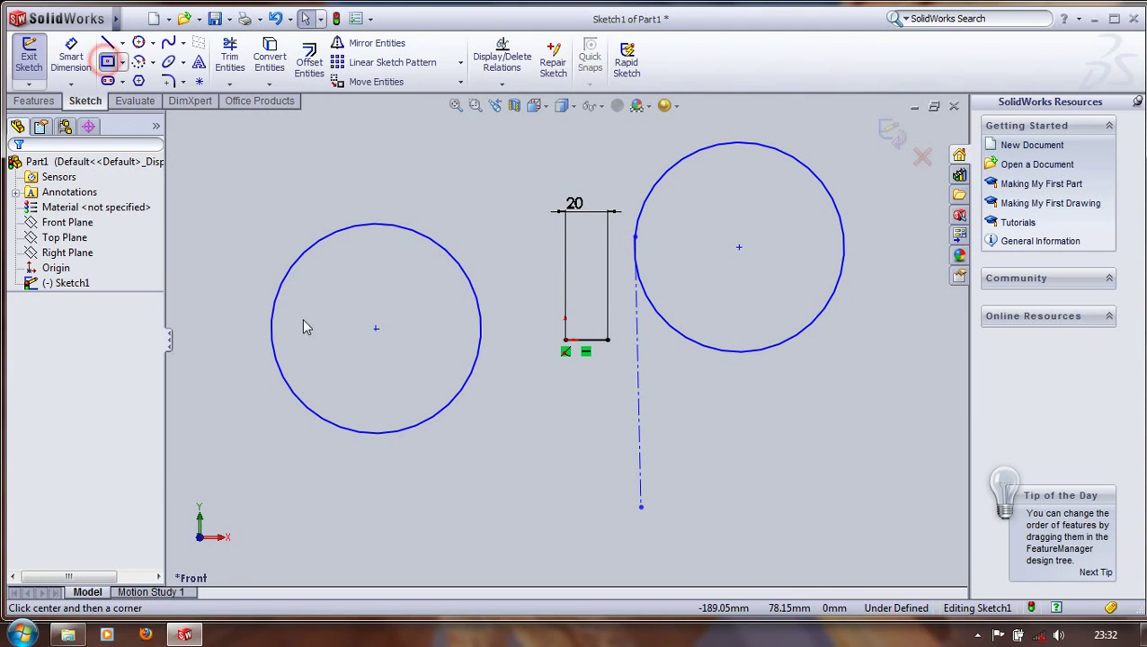
click(528, 460)
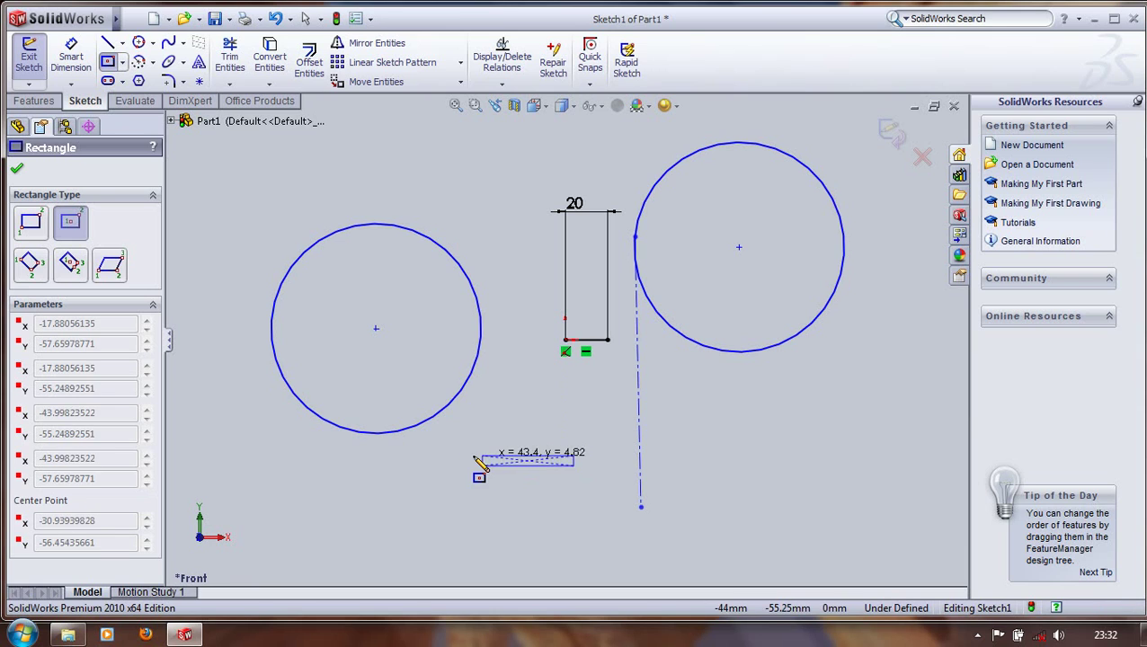
click(457, 410)
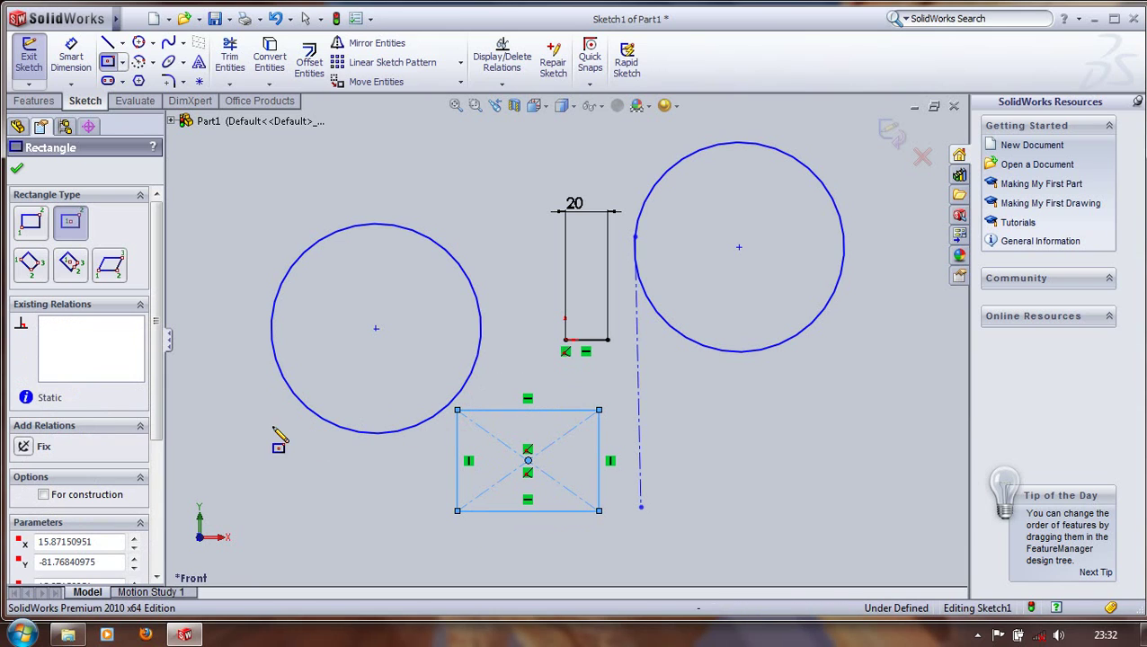
click(123, 62)
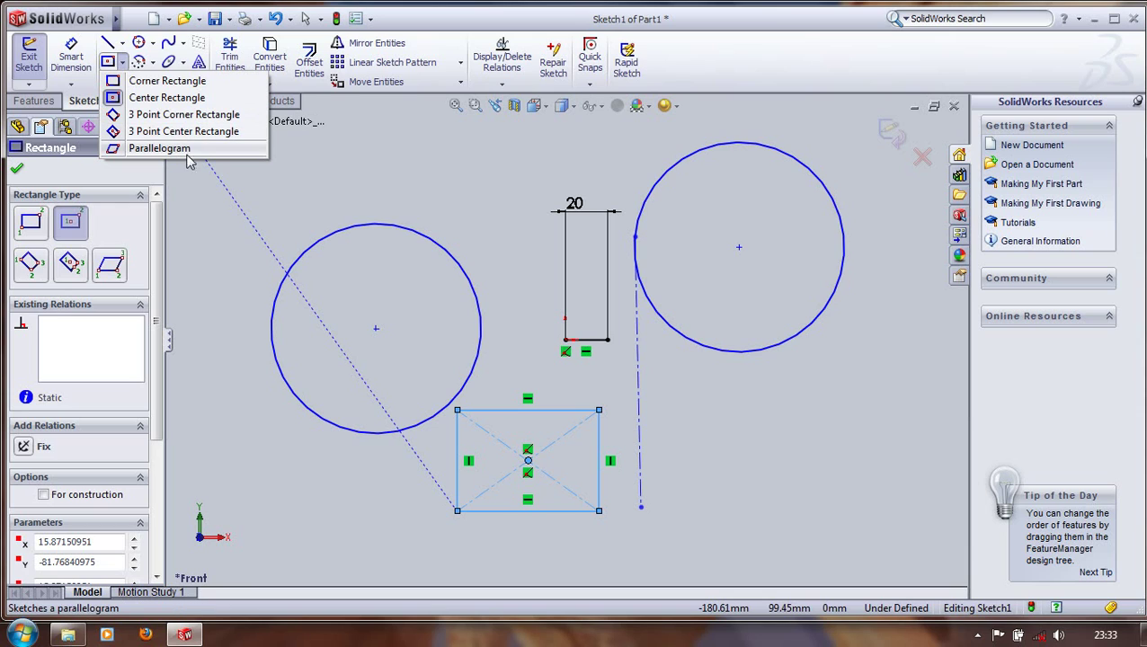
Draw a corner rectangle about 94 by 55 mm below the right circle
click(175, 81)
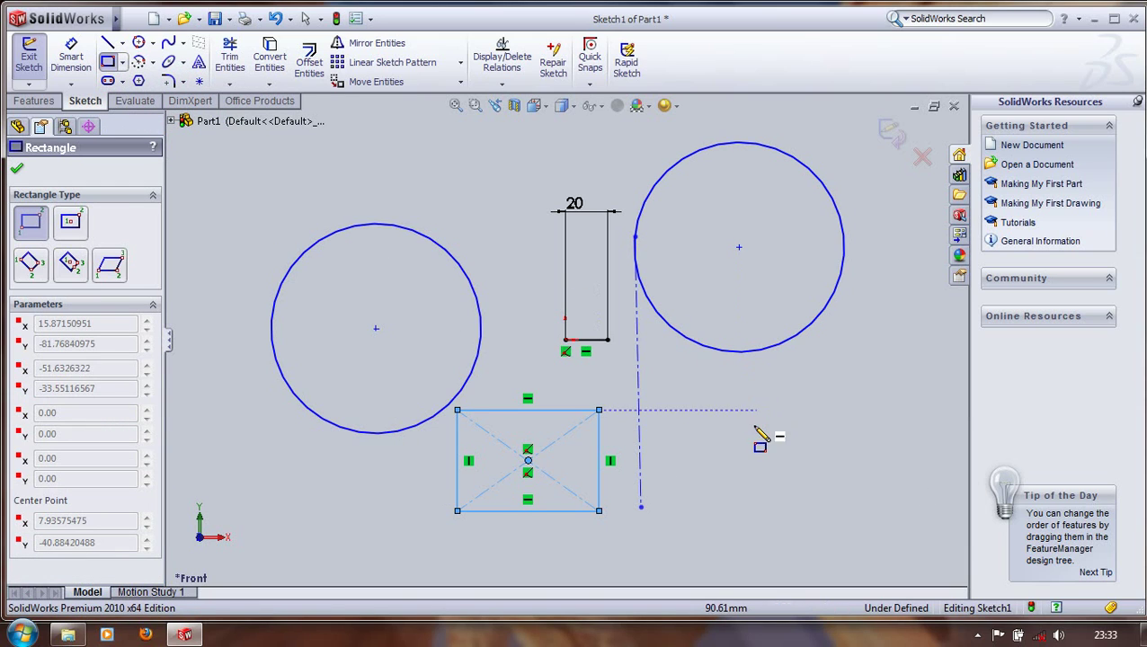
click(713, 409)
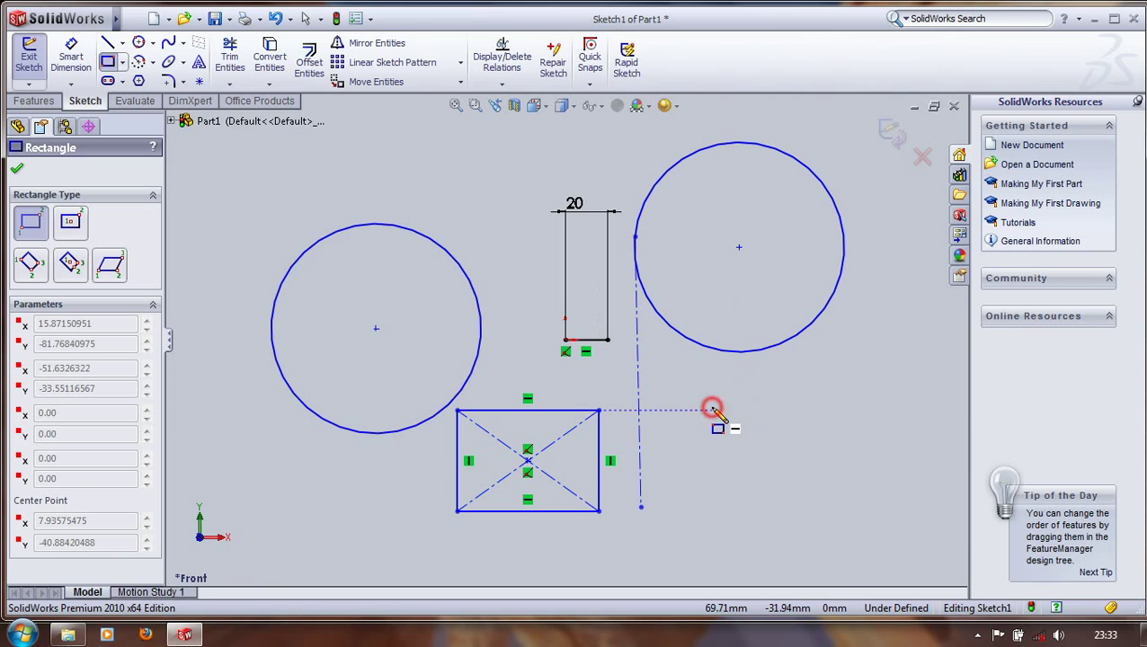
click(909, 526)
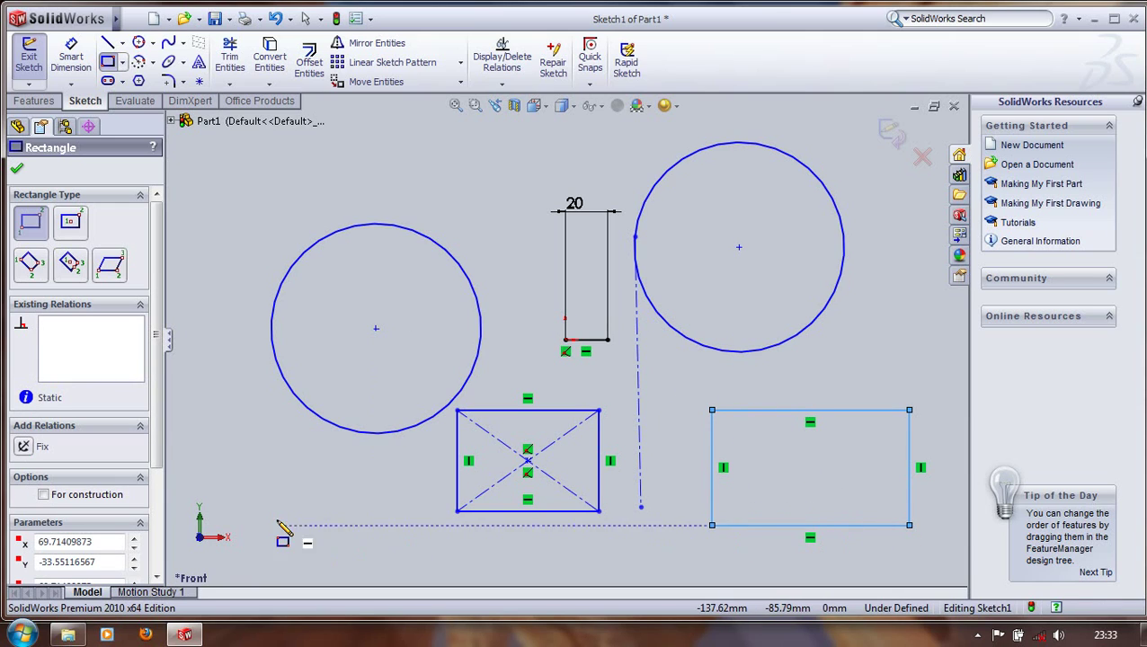
click(71, 225)
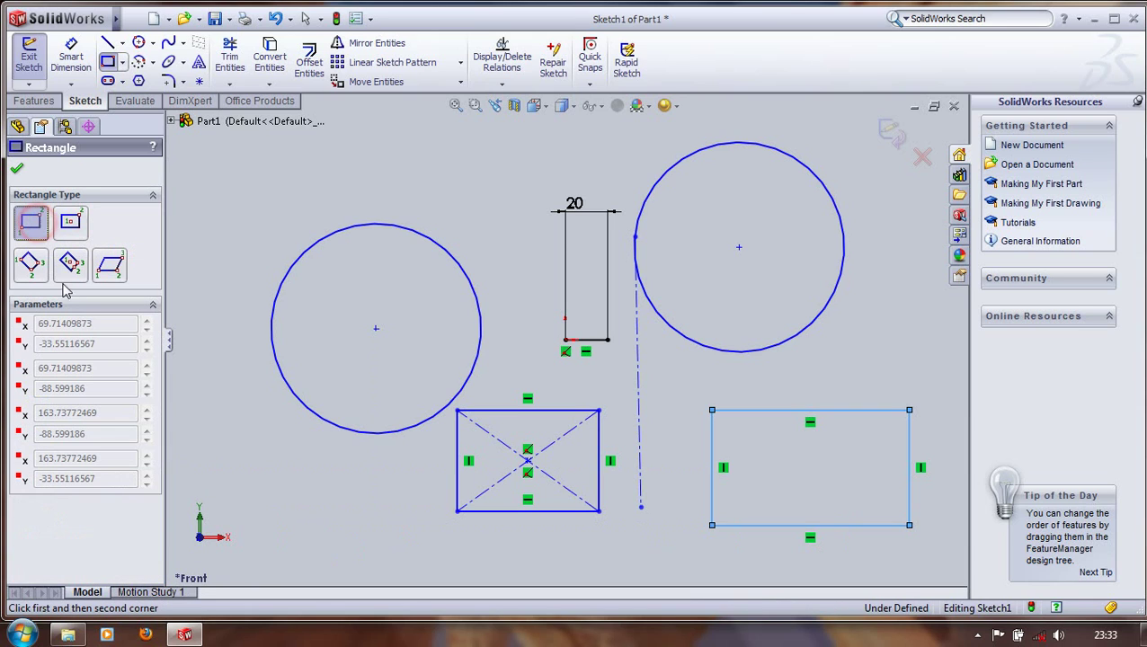
Dimension the right rectangle's top edge to 90 and its left edge to 55
click(71, 56)
click(821, 419)
click(837, 363)
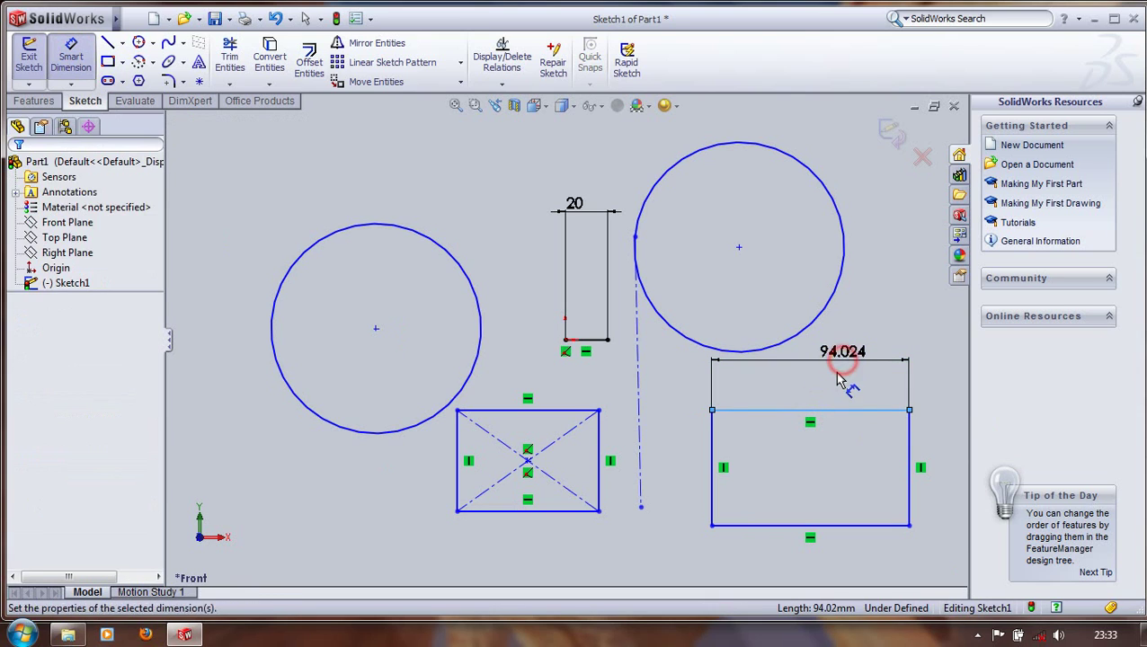
text(90)
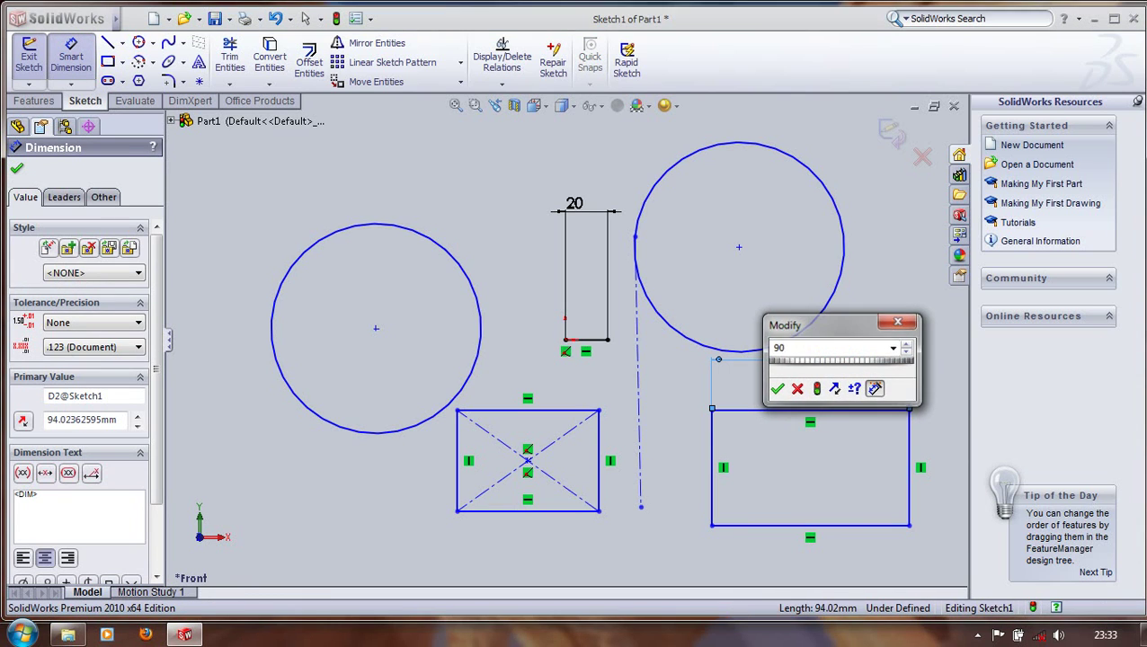
key(Return)
click(704, 476)
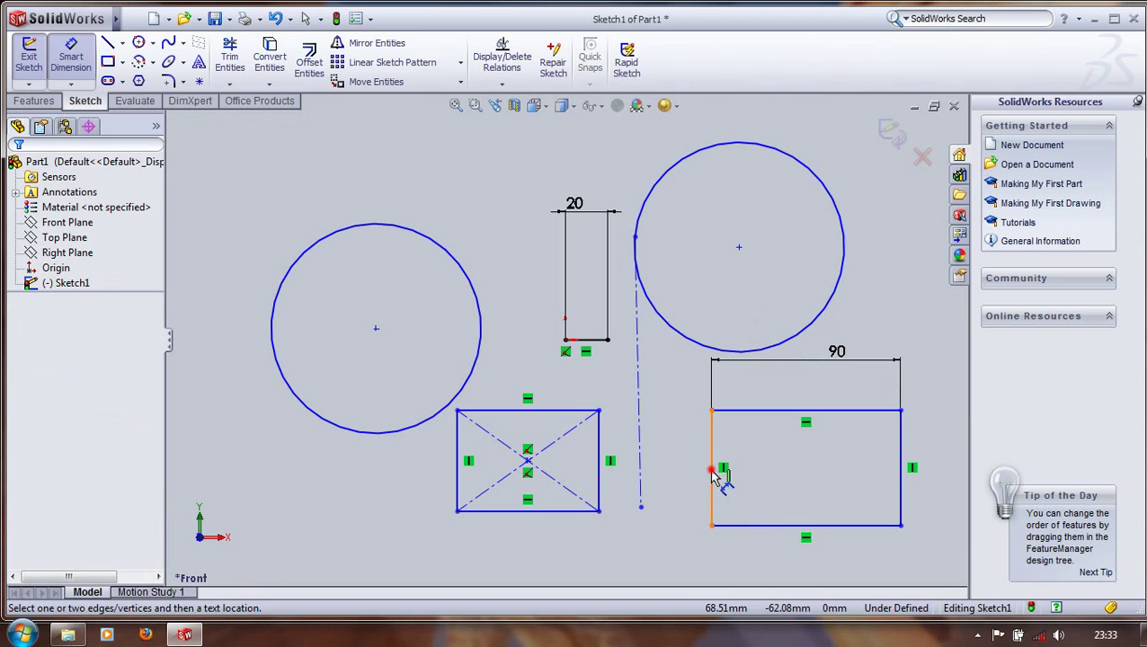
click(711, 475)
click(685, 473)
click(690, 476)
text(55)
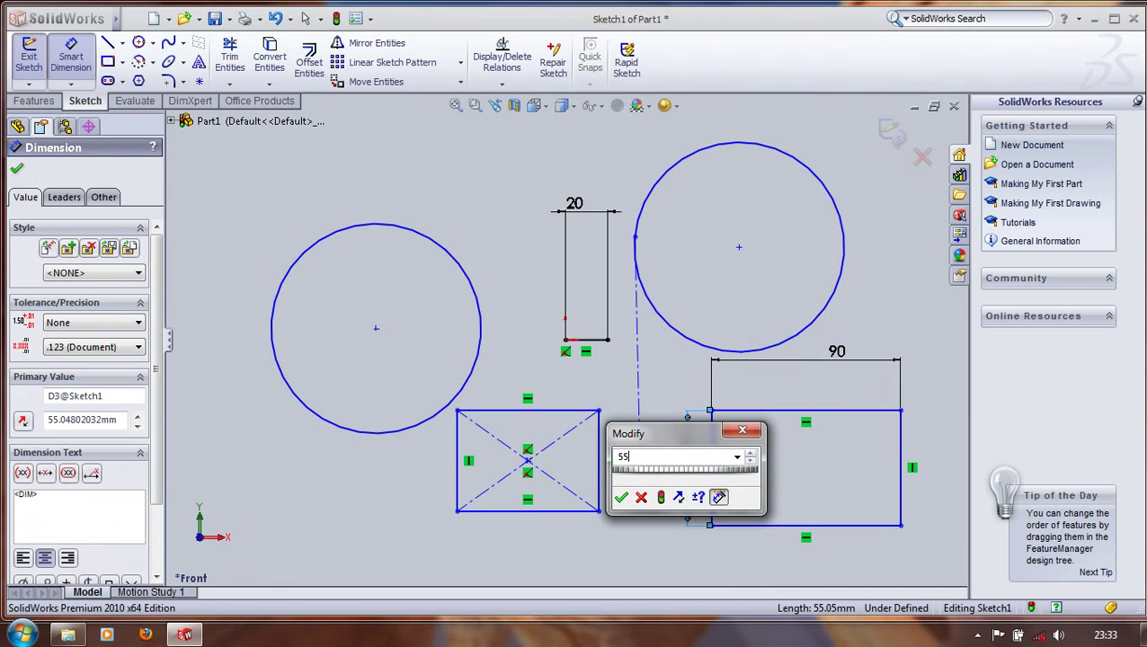
key(Return)
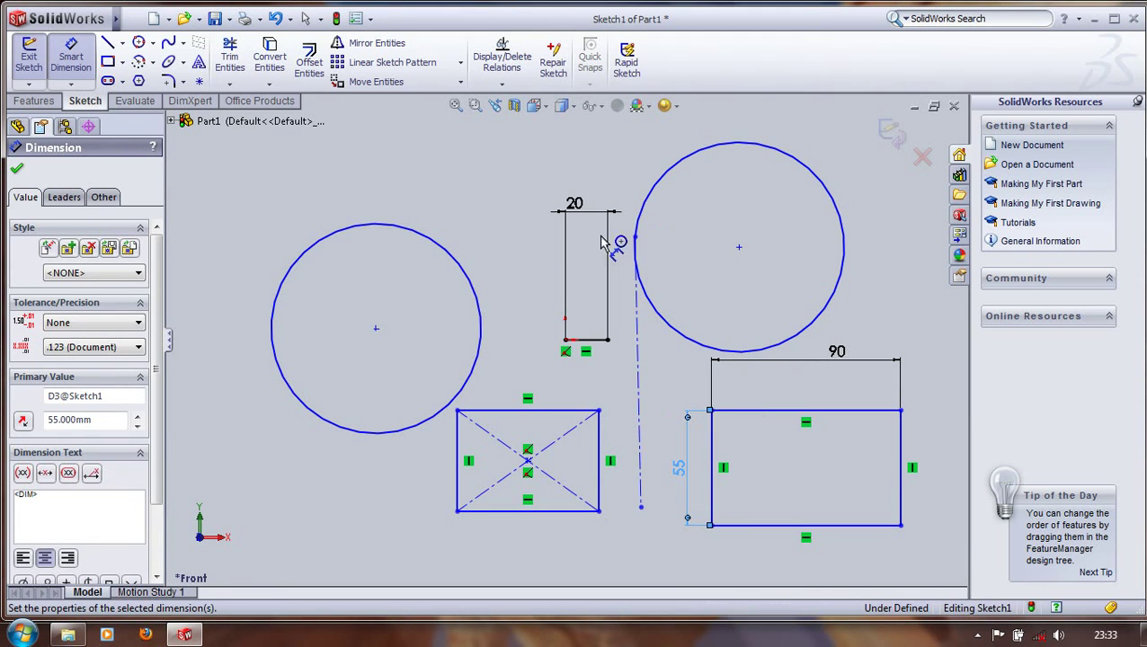
Draw a tilted 3 Point Corner Rectangle across the upper-left side of the left circle
click(123, 65)
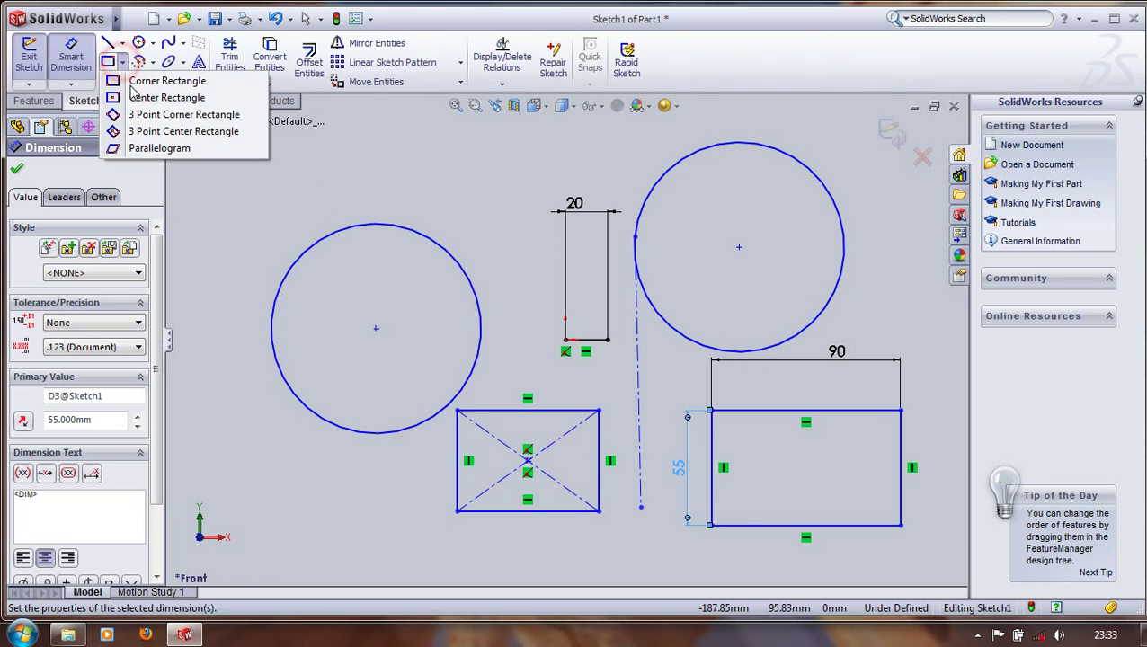
click(174, 118)
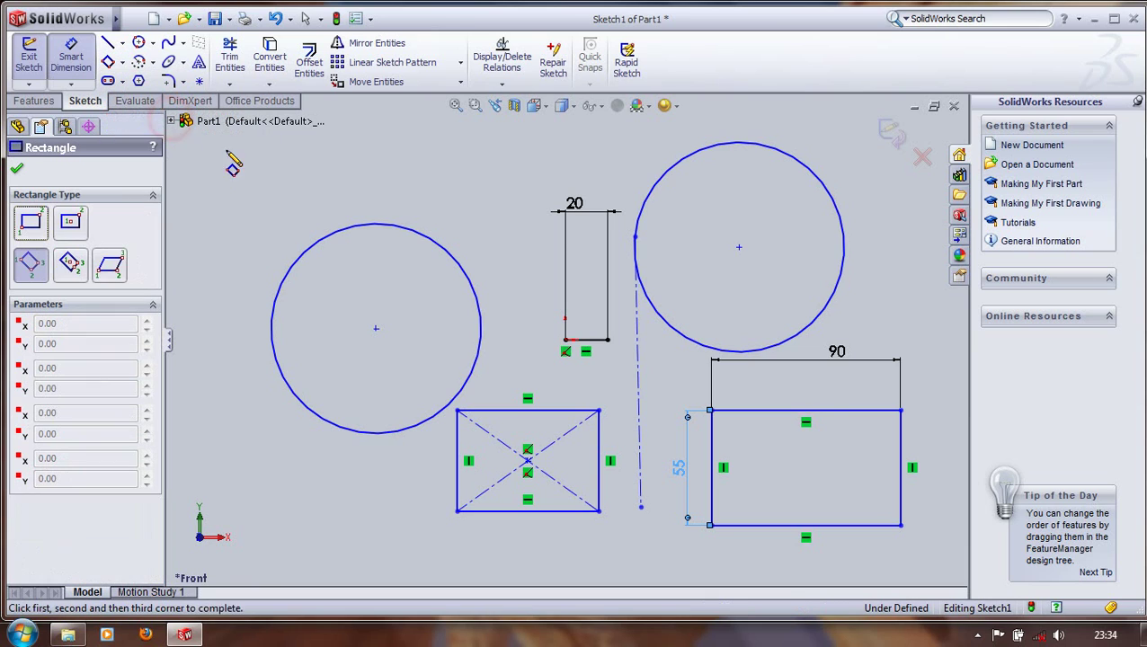
click(304, 183)
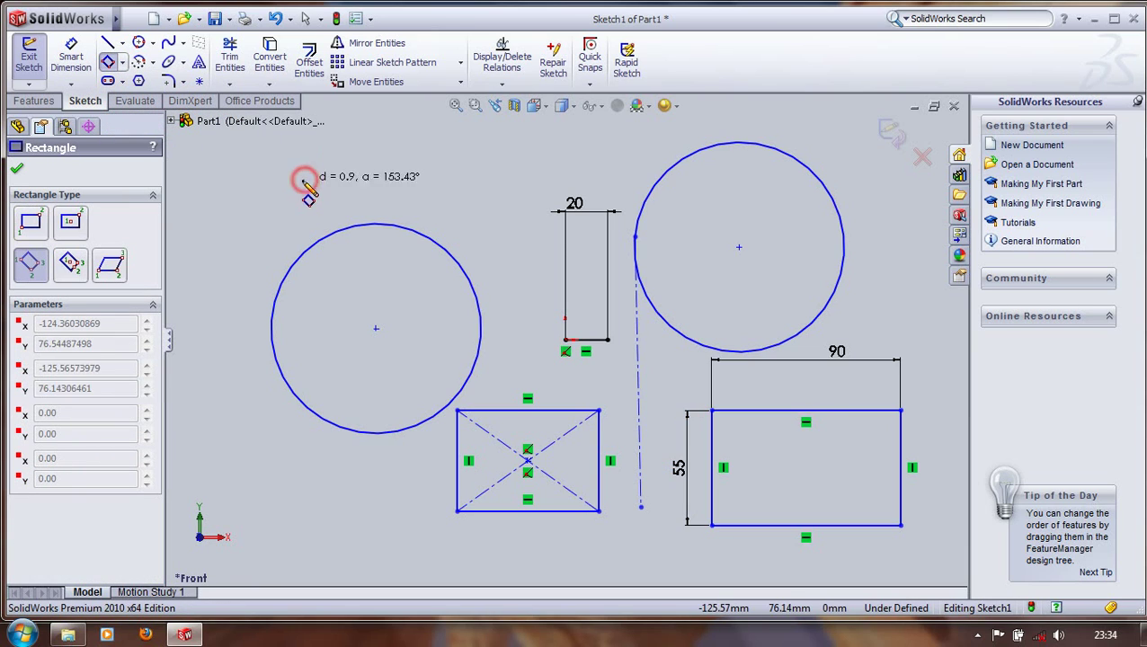
click(232, 290)
click(442, 347)
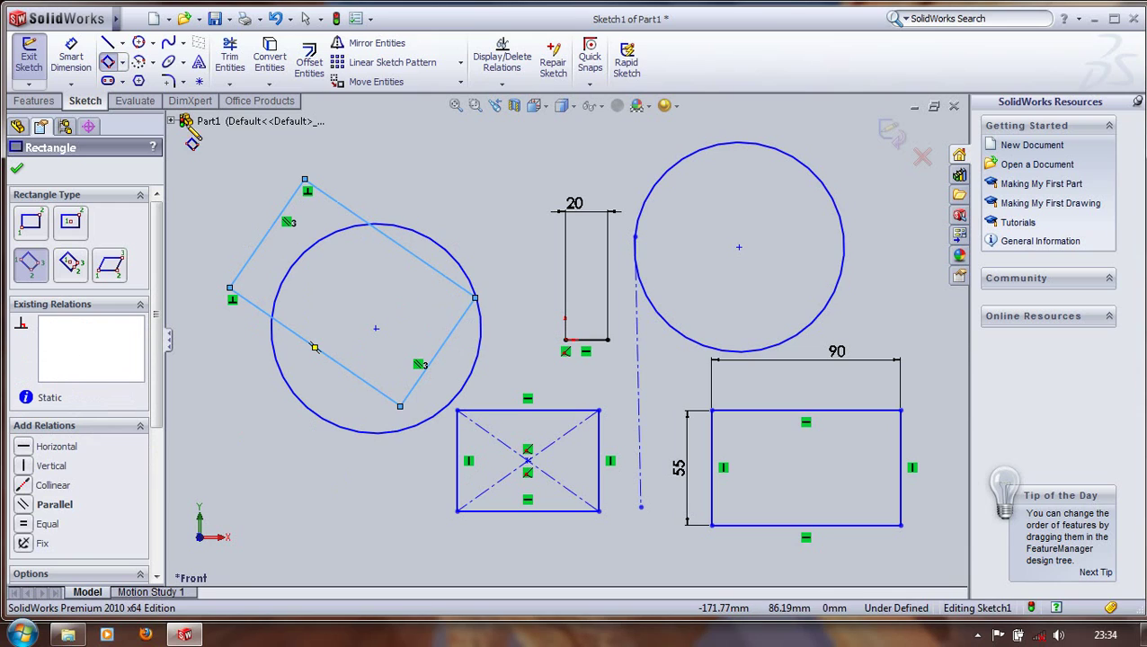
click(125, 63)
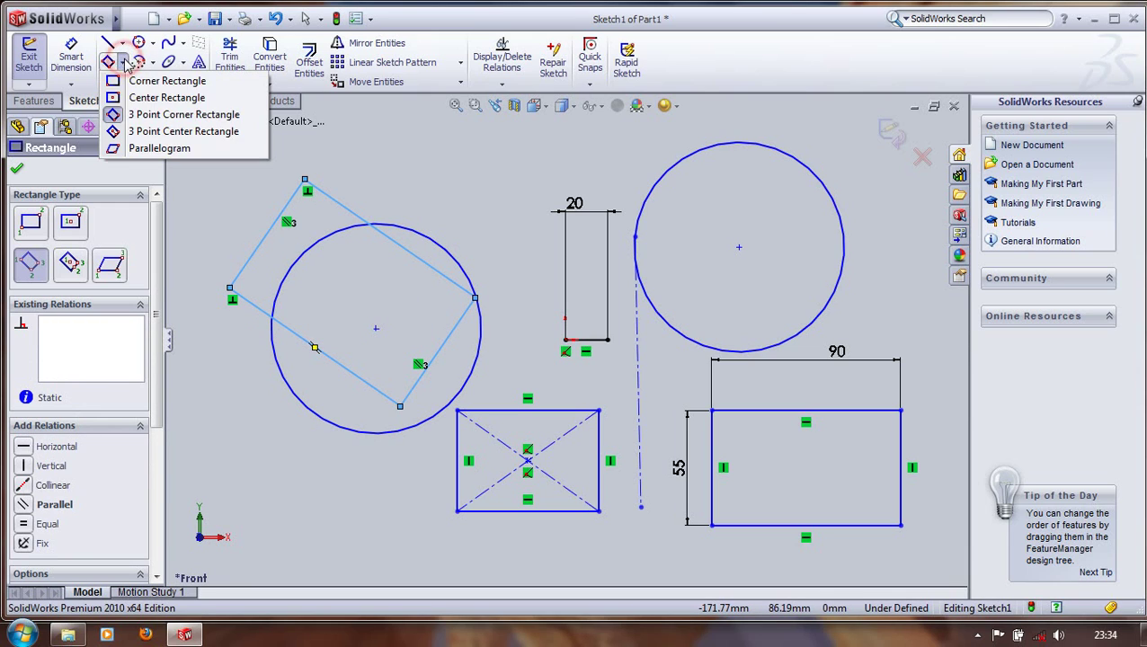
Draw a tilted 3-point centre rectangle rising between the left circle and the narrow rectangle
click(144, 137)
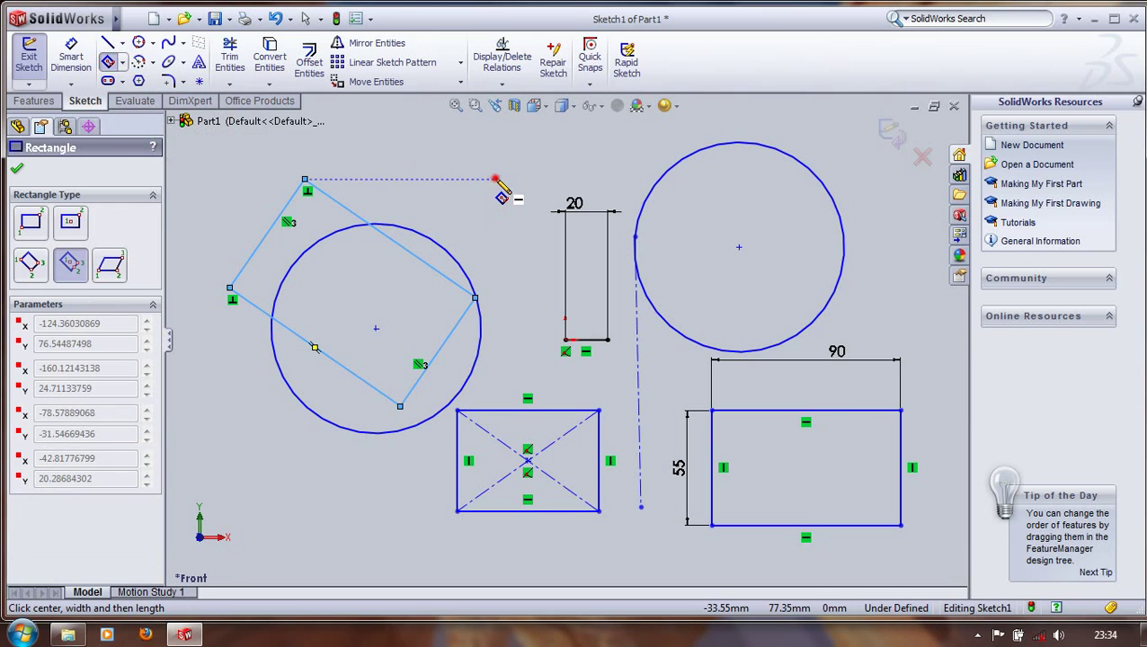
click(495, 179)
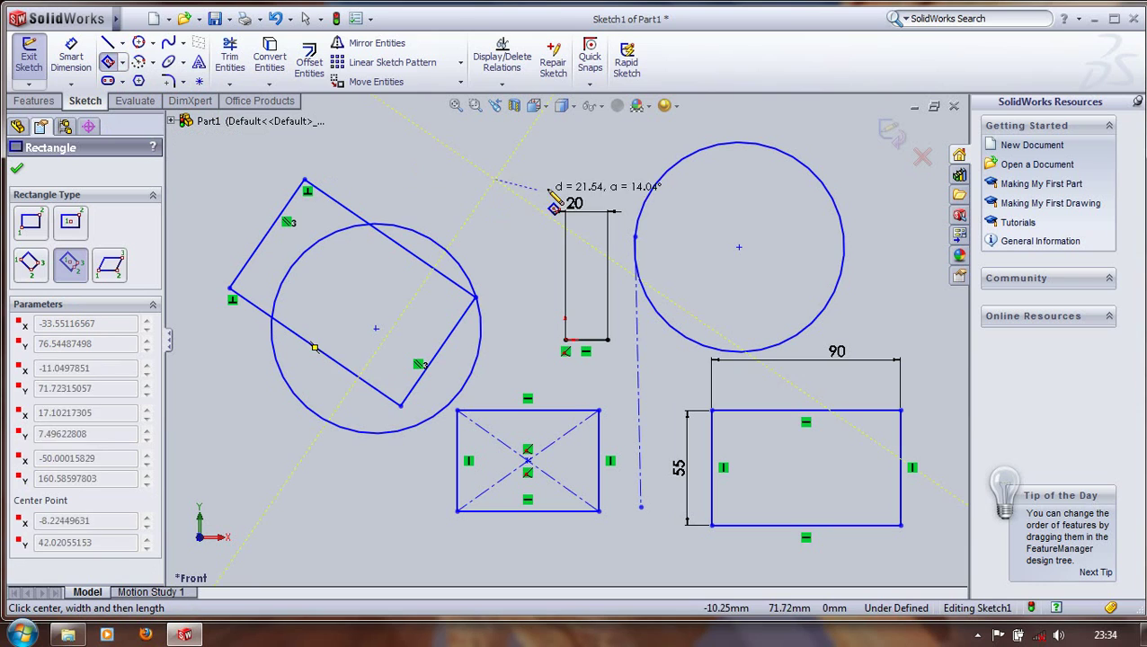
click(534, 310)
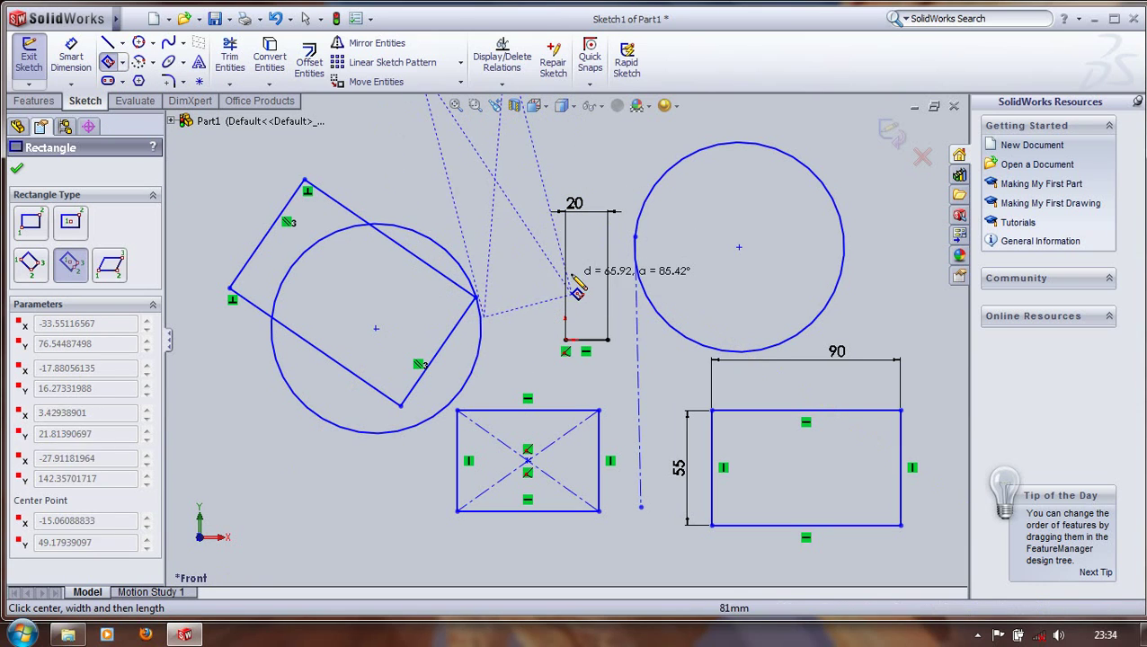
click(577, 292)
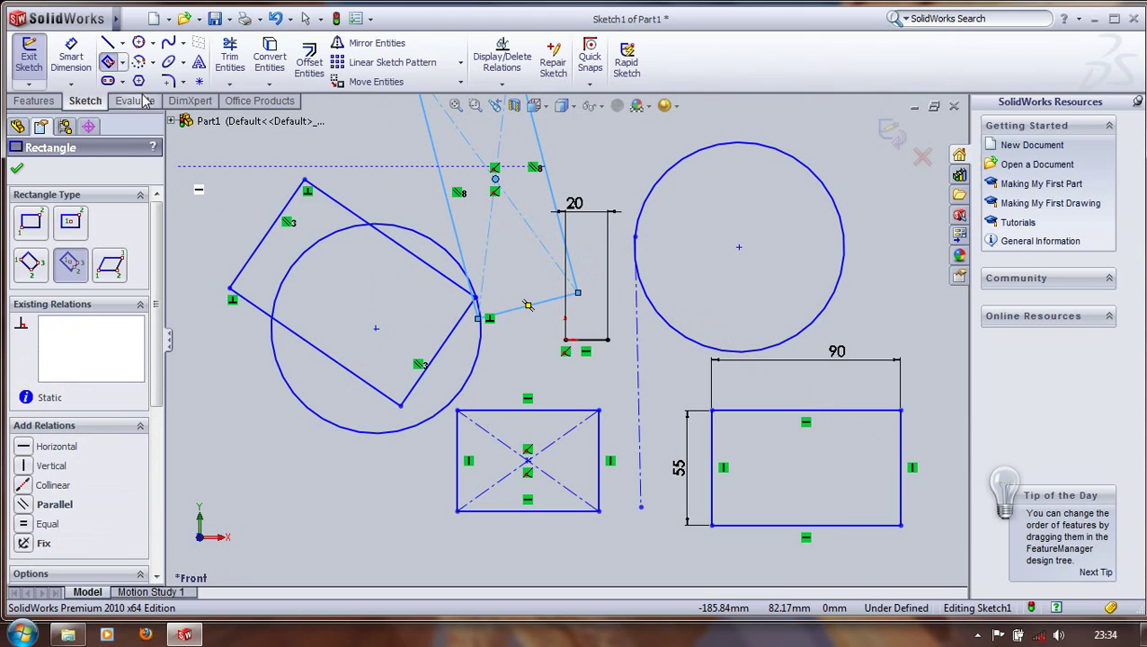
click(122, 63)
Draw a parallelogram from three corners in the lower left, below the left circle
click(172, 151)
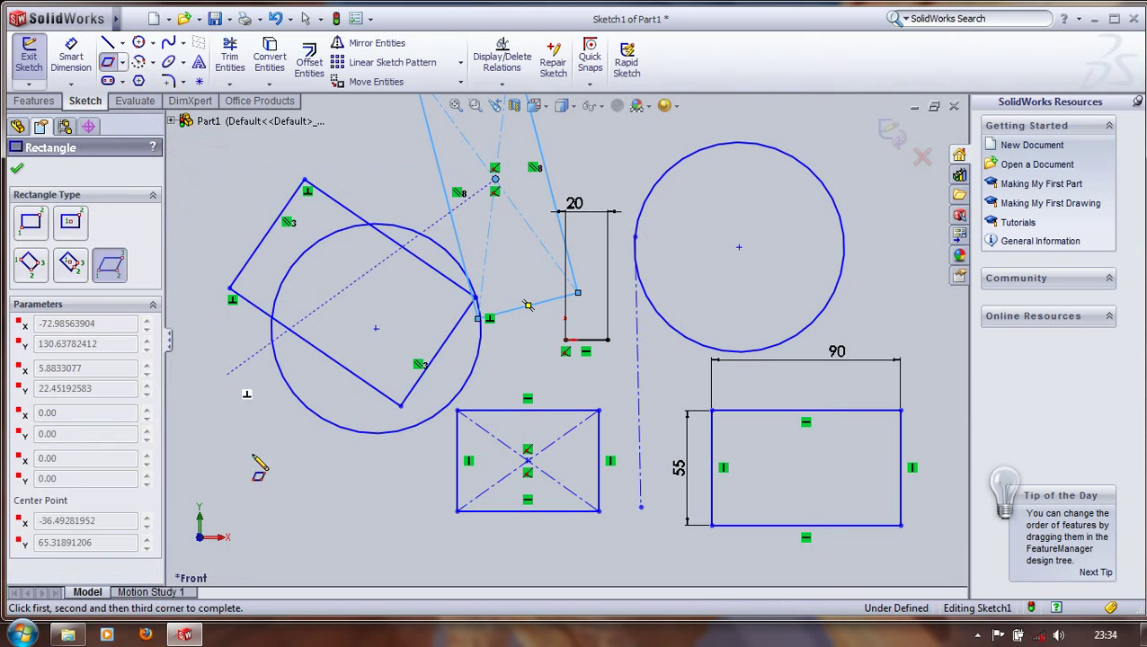
click(269, 526)
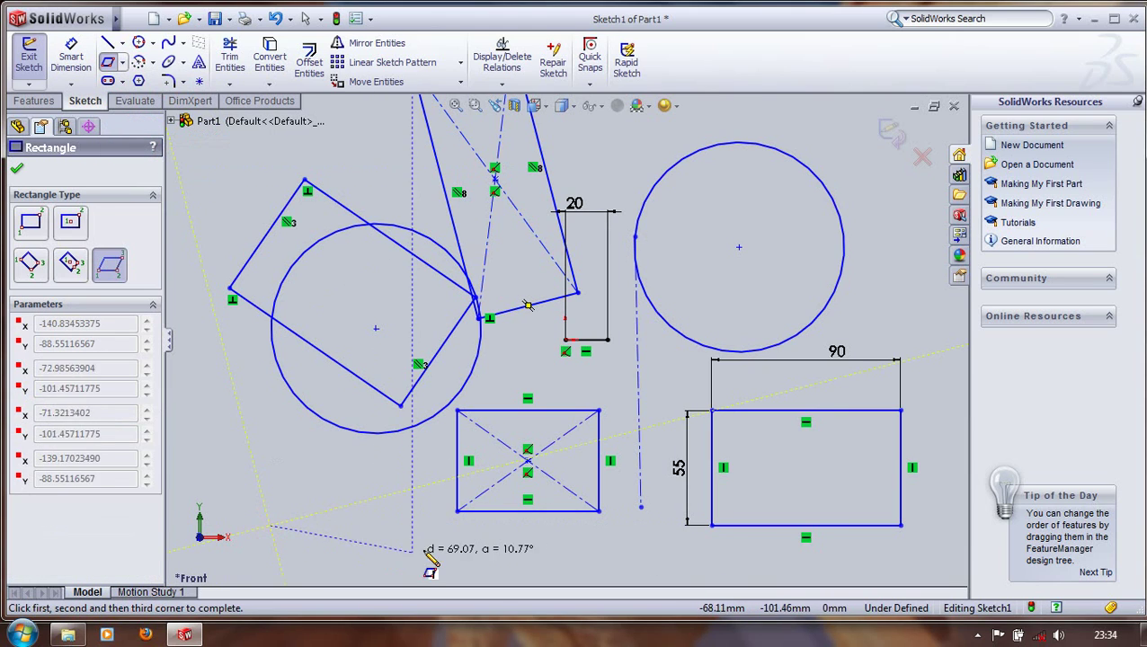
click(413, 525)
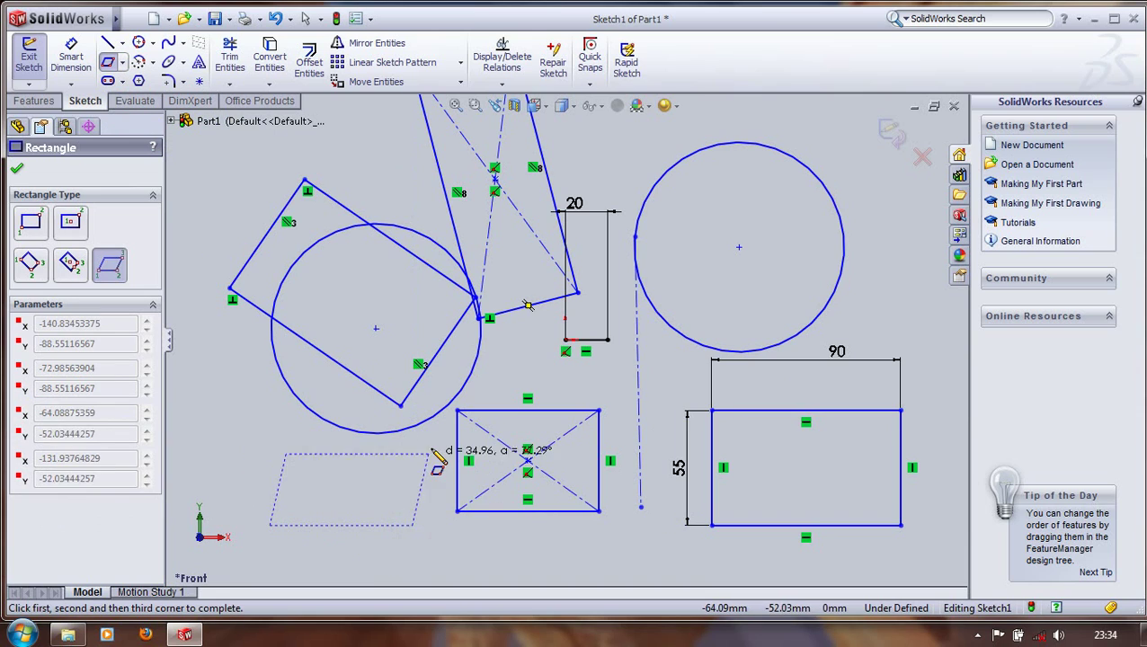
click(317, 443)
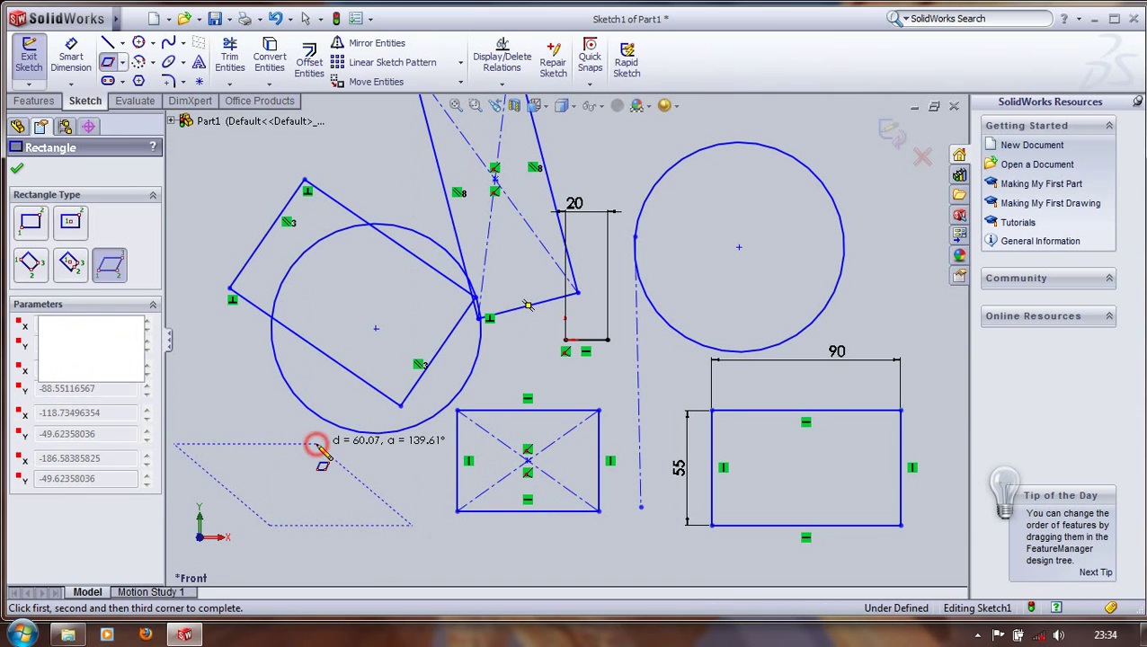